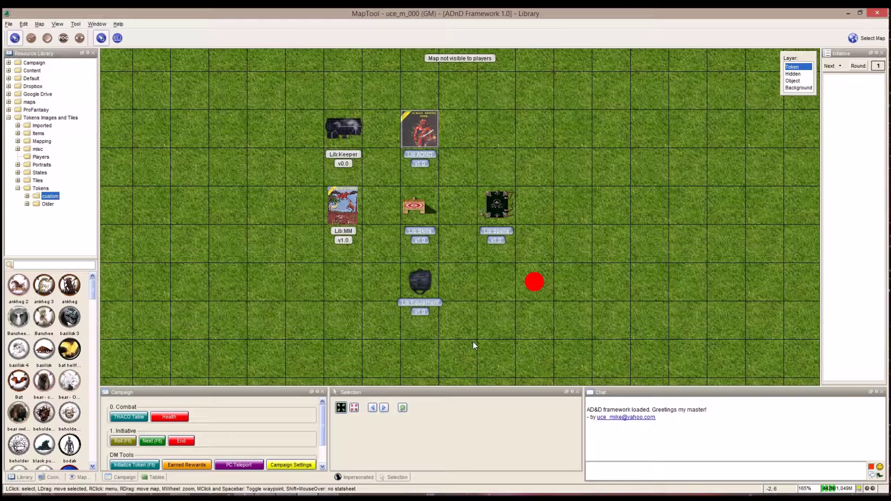
- Open the campaign settings and apply them with Library as the DM start map and TEST1 as the PC start map
click(201, 395)
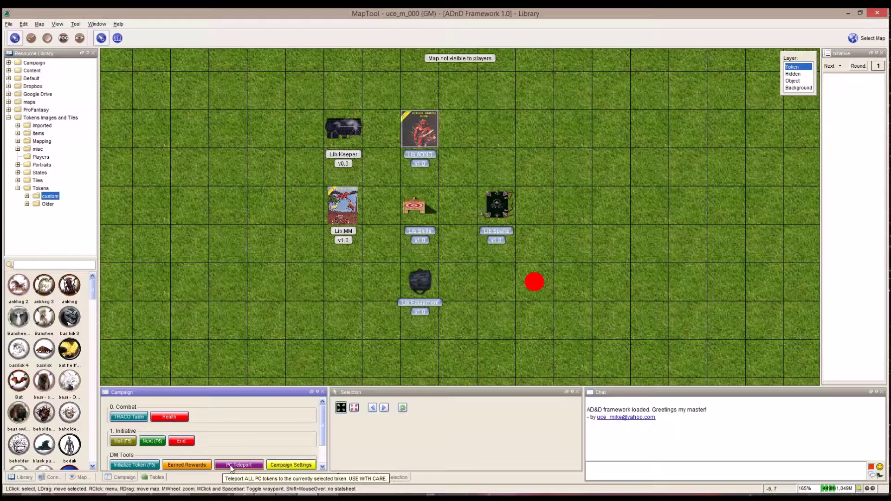
click(289, 465)
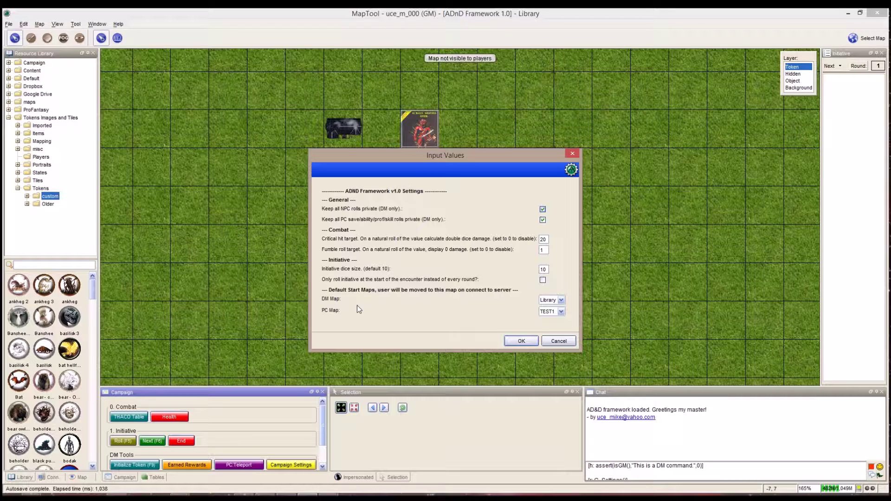
click(561, 311)
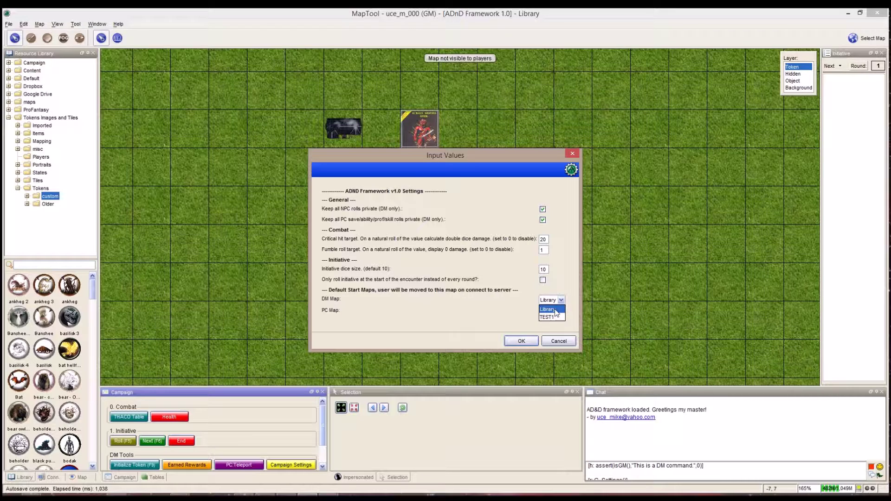
click(562, 312)
click(557, 330)
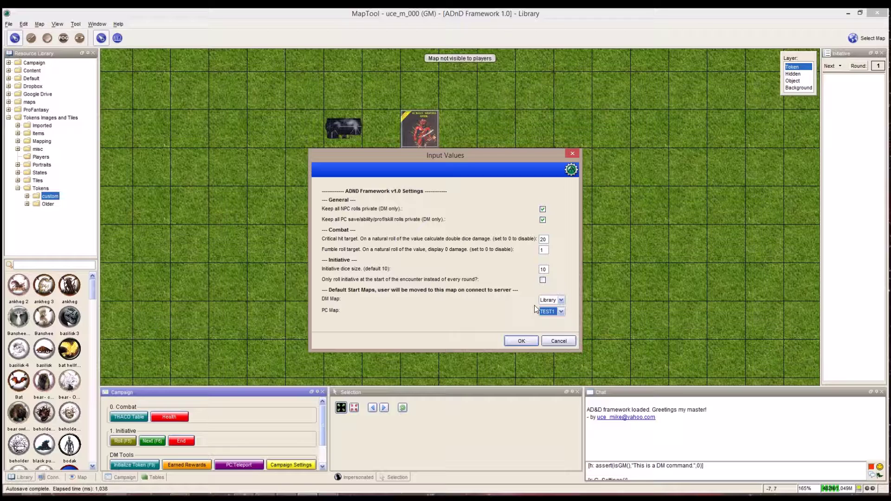
click(561, 312)
click(561, 314)
click(520, 342)
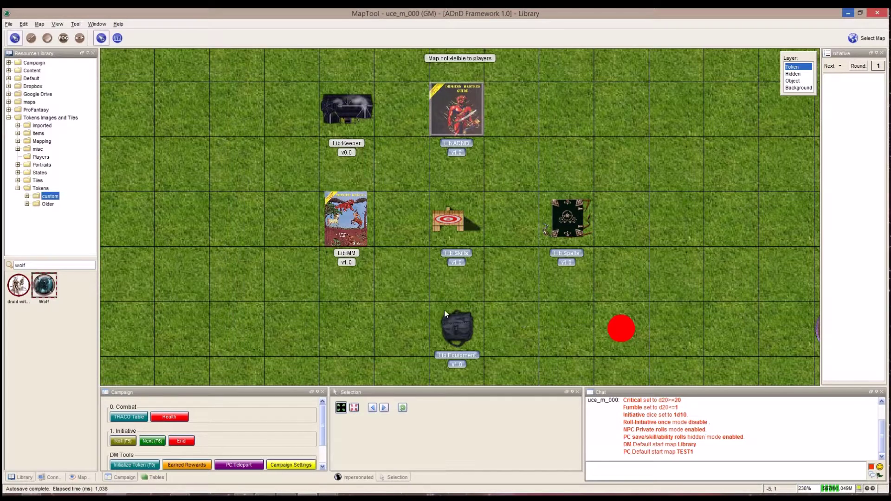
- Examine the macros on the Lib:ADND, Lib:Spells, Lib:Equipment, Lib:Skills, Lib:MM and Lib:Keeper tokens in turn
click(464, 124)
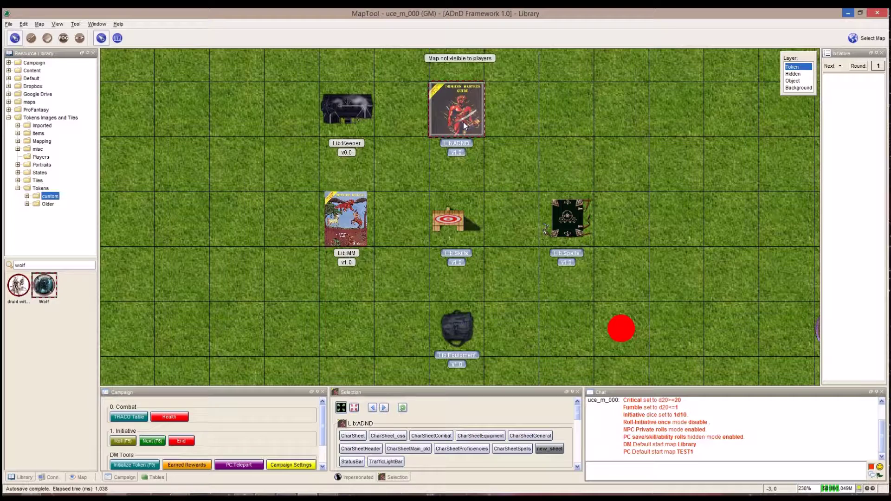
click(565, 219)
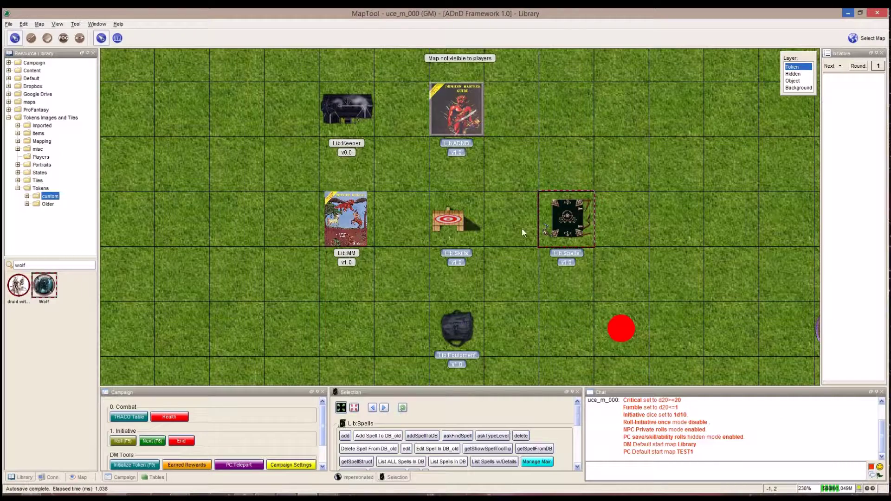
scroll(482, 433, down, 3)
scroll(482, 433, down, 1)
scroll(482, 433, up, 5)
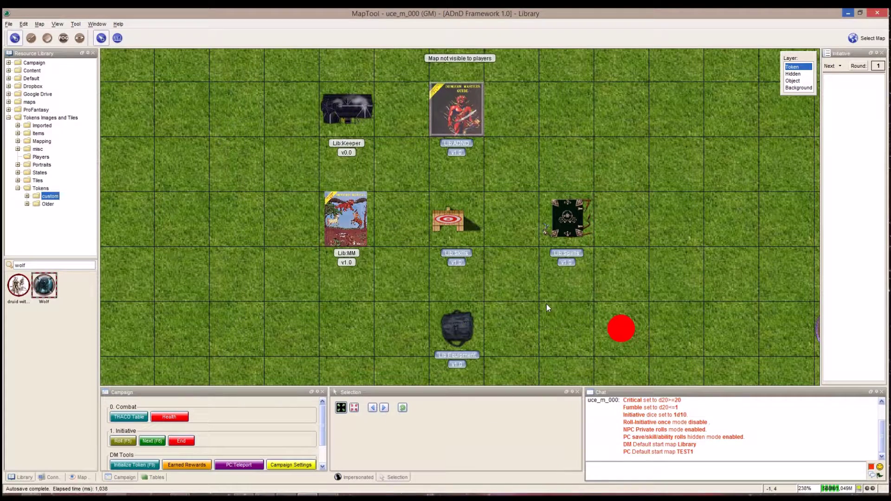
click(466, 327)
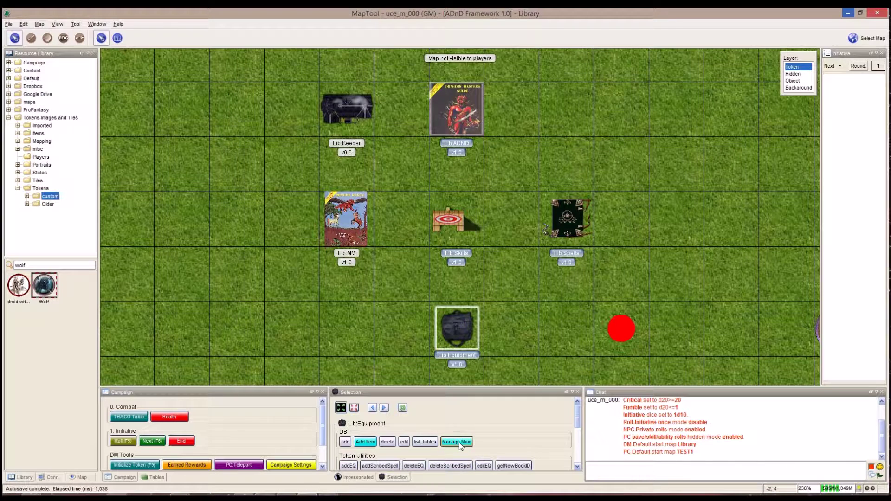
click(458, 222)
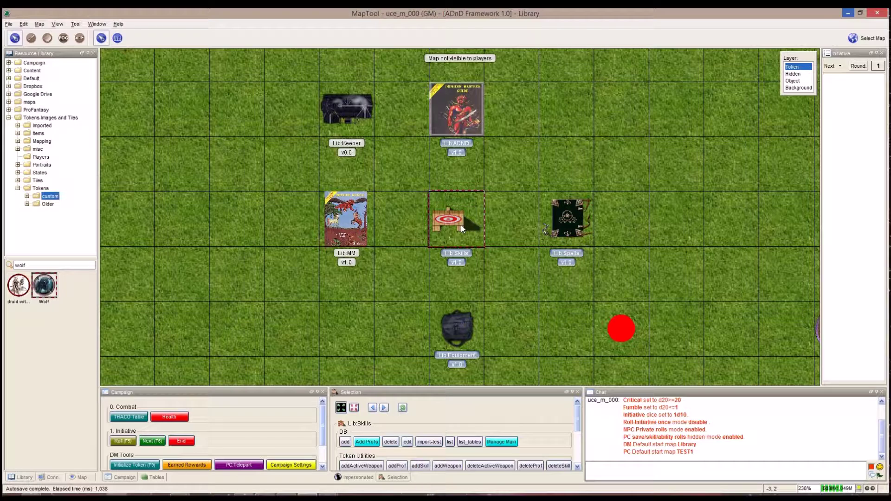
click(394, 310)
click(356, 216)
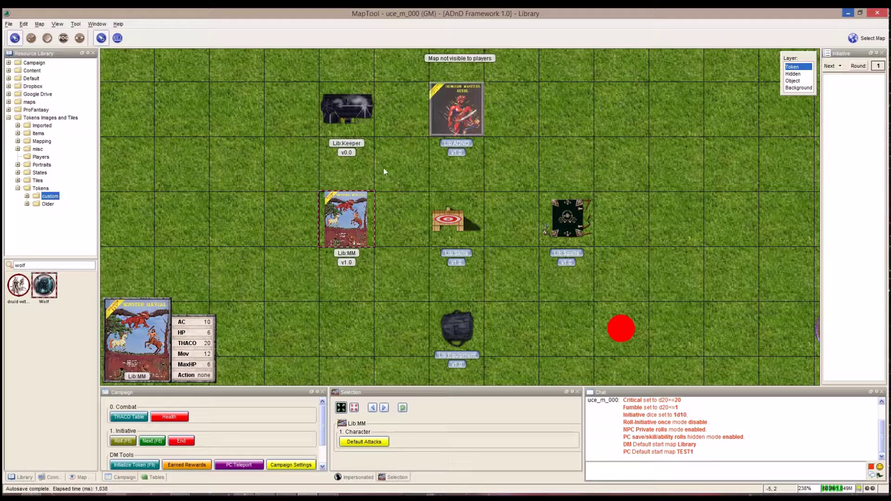
click(356, 101)
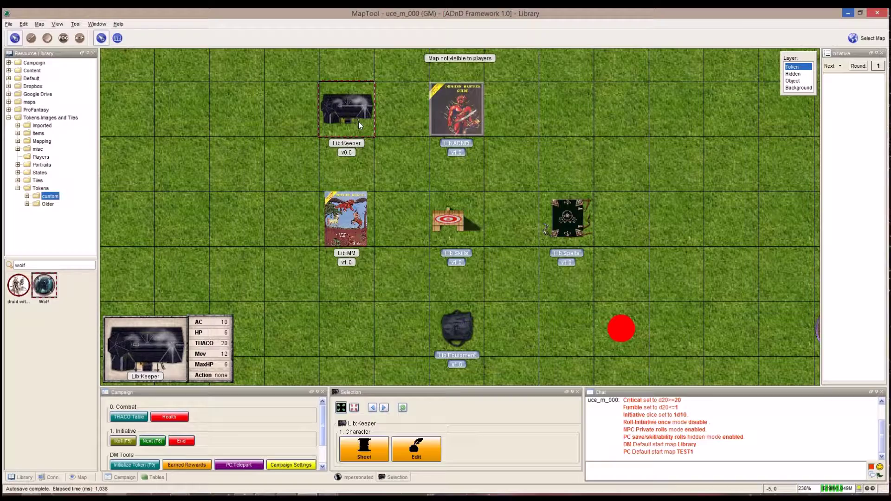
click(409, 178)
- Open the main spell manager of the Lib:Spells token and browse arcane spell levels 0 to 4 and 9
drag(521, 261, 478, 254)
click(525, 209)
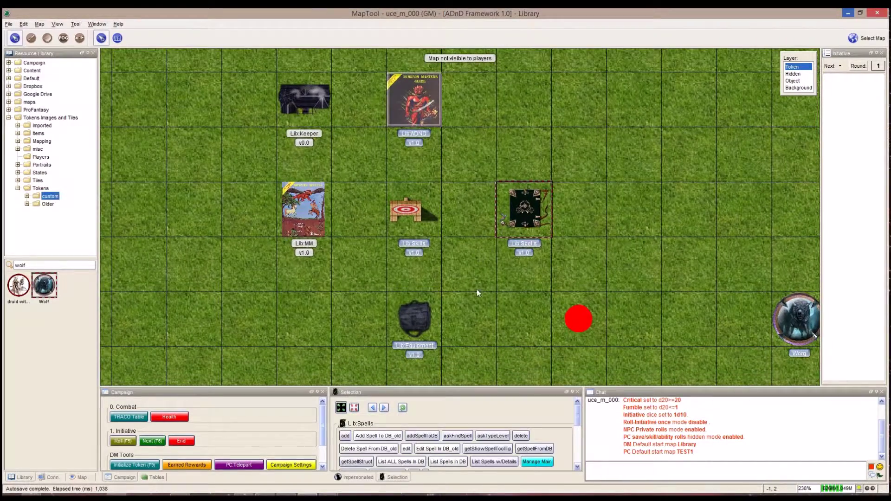
click(536, 462)
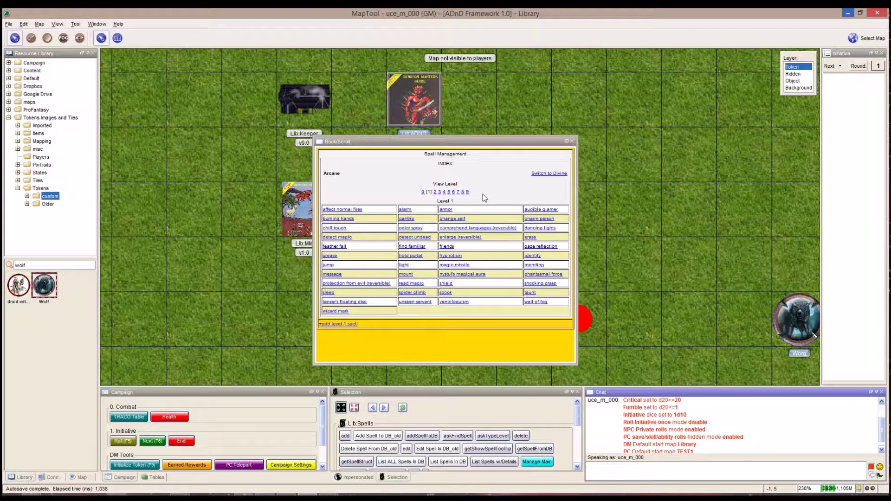
click(423, 193)
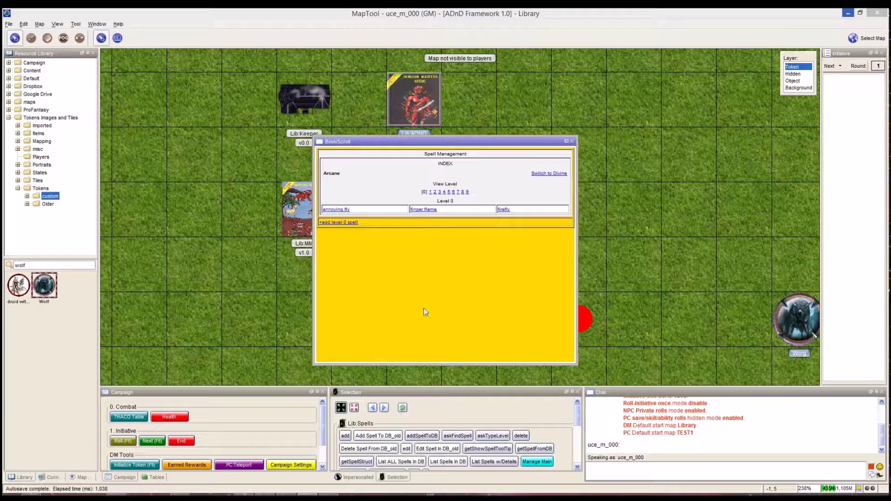
click(428, 192)
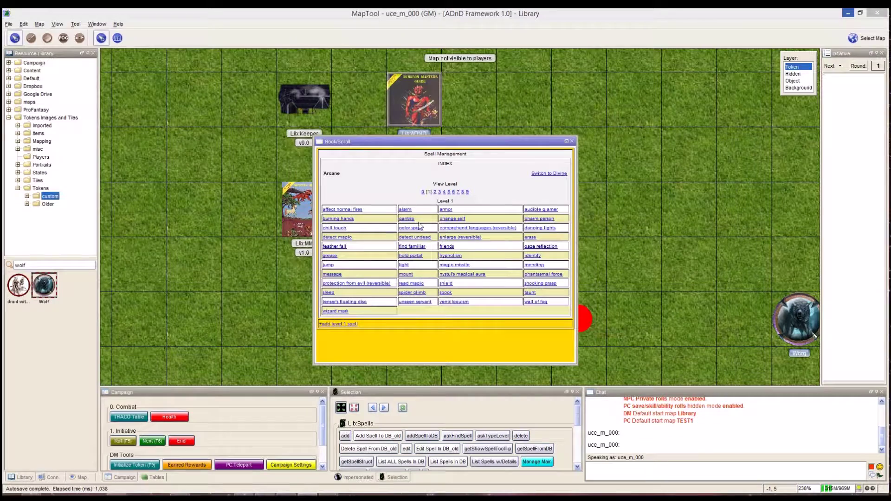
click(436, 192)
click(440, 192)
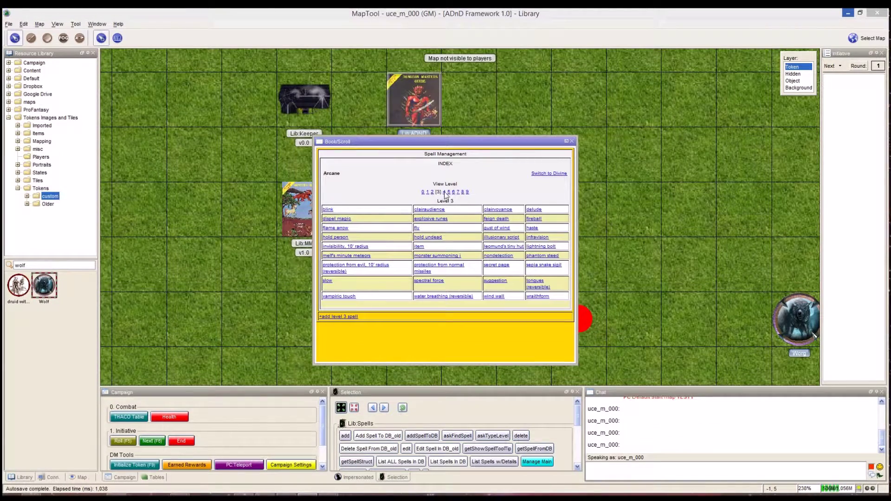
click(445, 193)
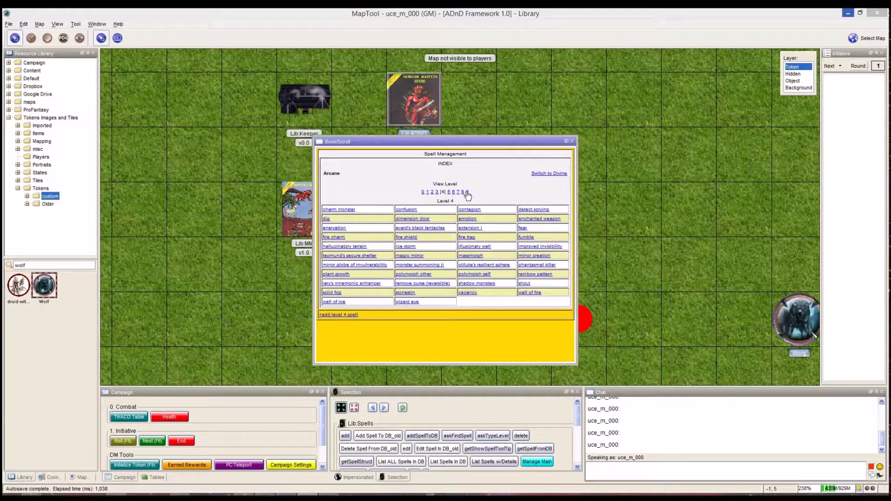
click(467, 193)
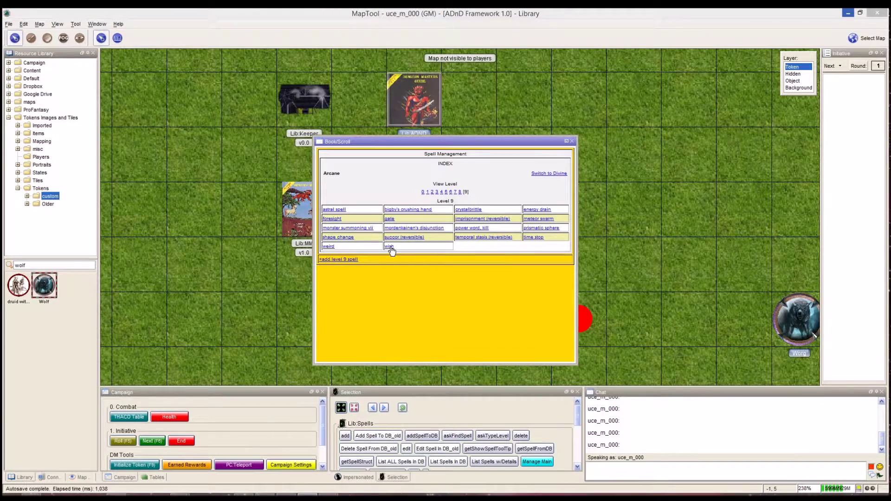
- Preview the level 9 spells wish and bigby's crushing hand, and review wish's edit form and spell school options without saving
mouse_move(391, 251)
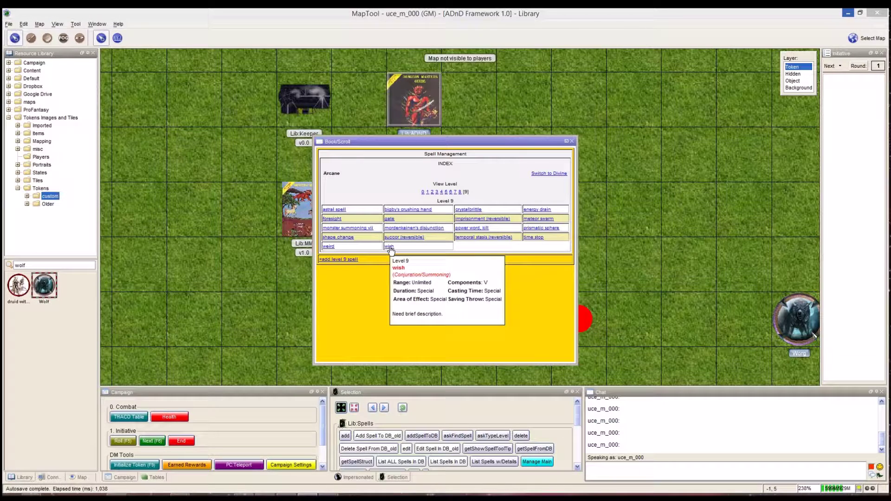
mouse_move(407, 214)
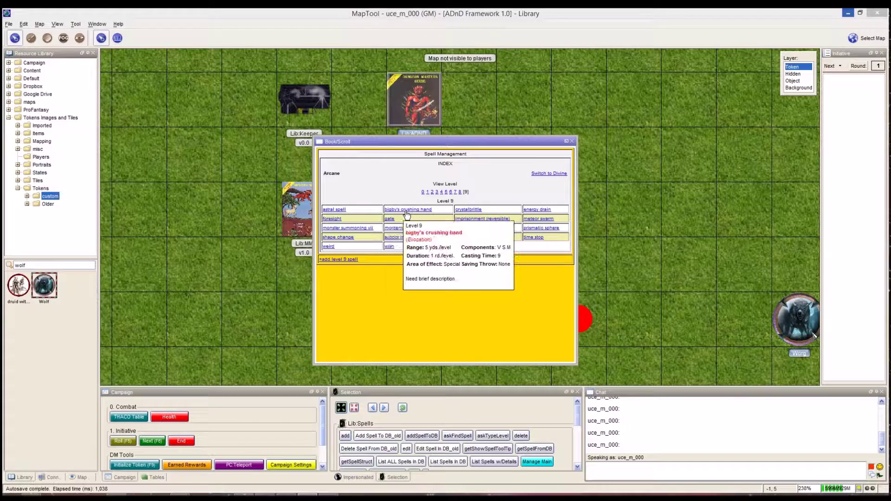
click(389, 247)
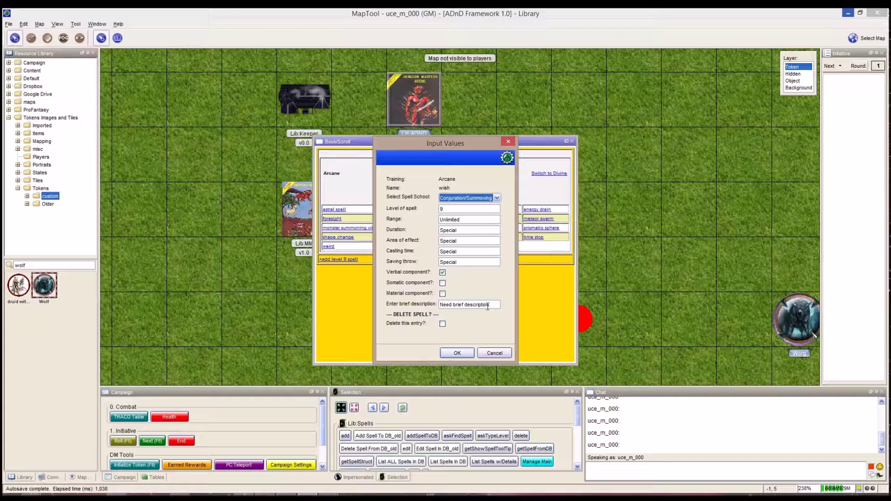
click(442, 324)
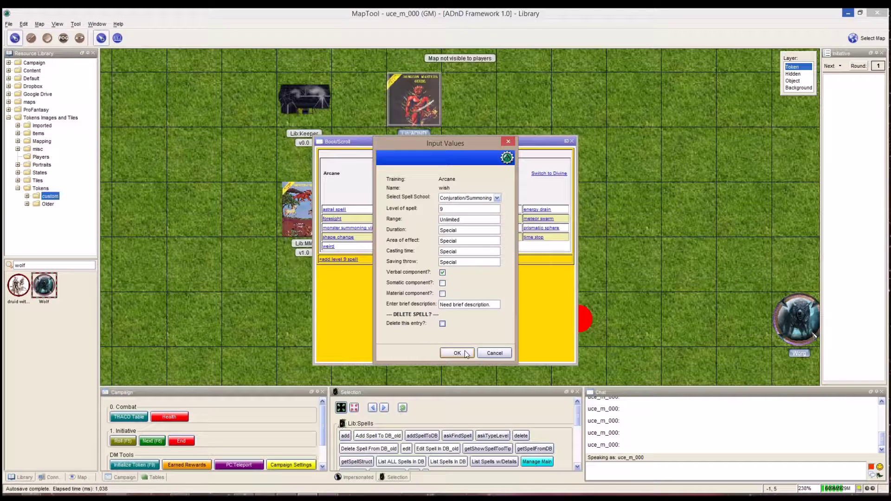
click(497, 198)
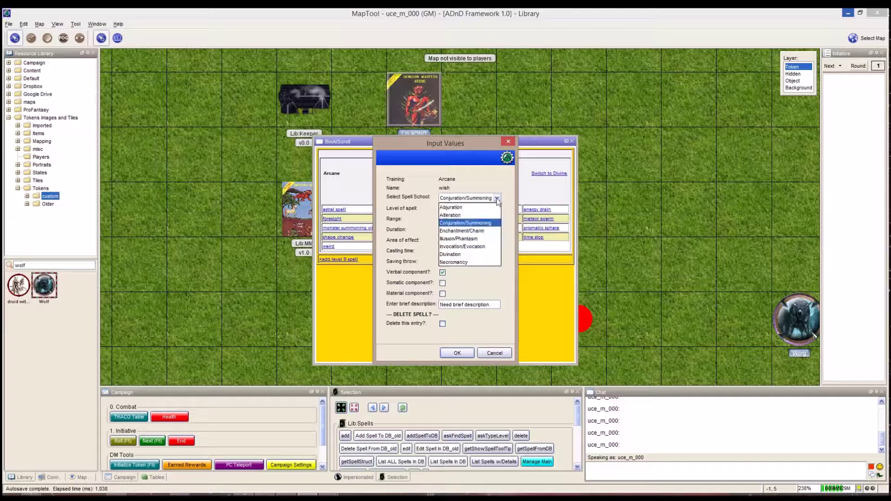
click(467, 223)
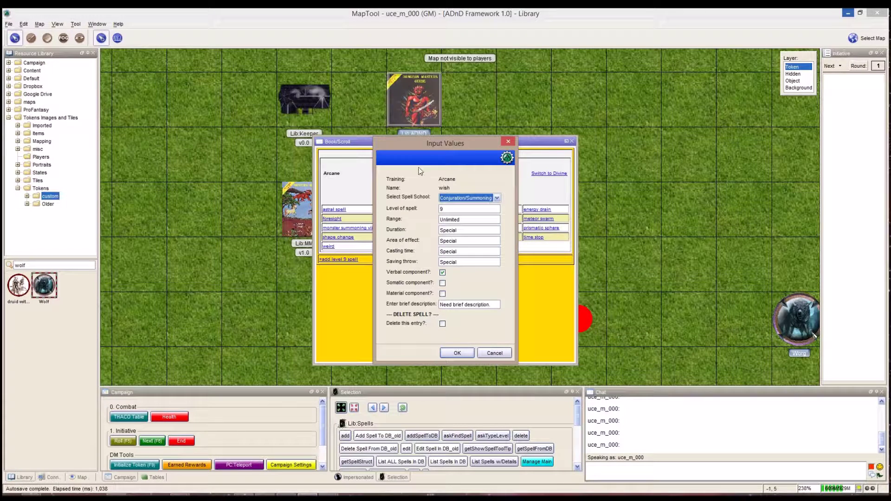
click(496, 354)
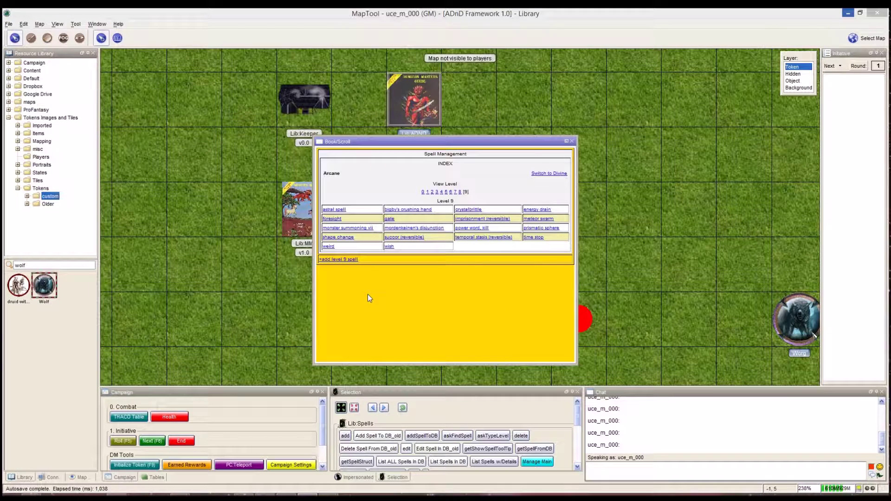
- Review the form for adding a new level 9 arcane spell, including the spell school choices, and cancel it
click(337, 262)
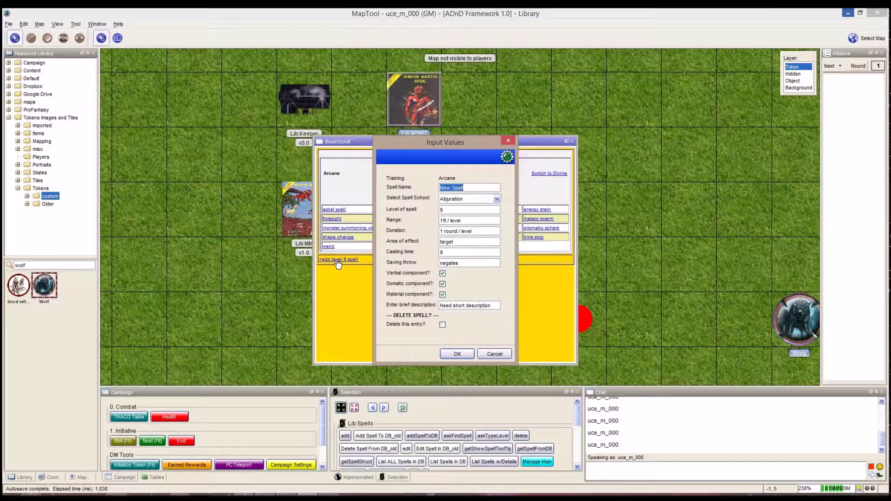
click(462, 211)
click(496, 199)
click(496, 200)
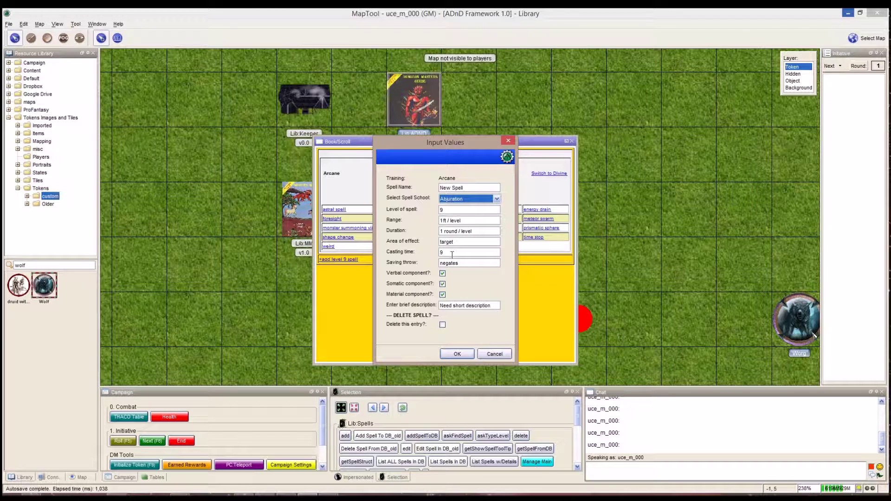
click(493, 356)
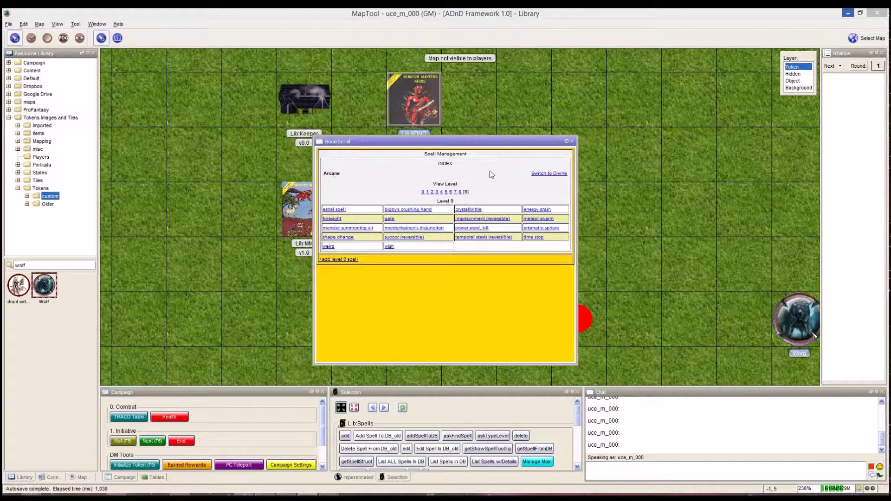
- Switch the spell index to divine, look at the shillelagh entry without changing it, and close the spell manager
click(541, 175)
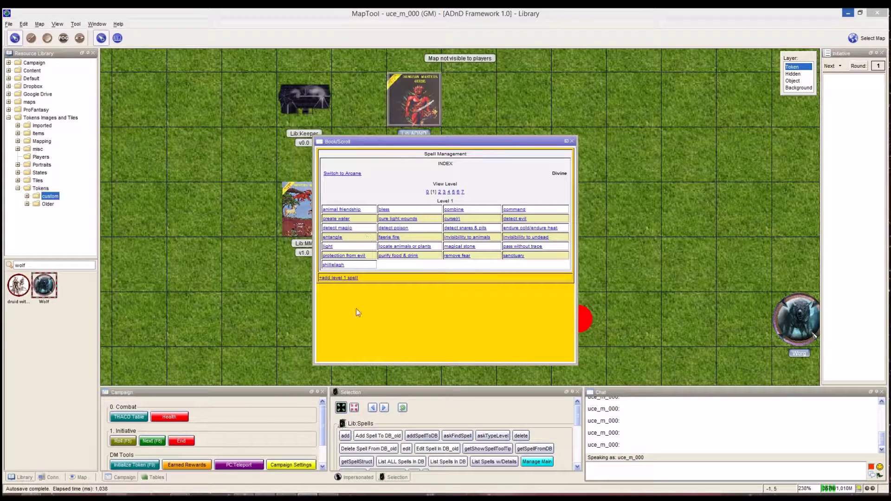
mouse_move(453, 249)
click(335, 266)
click(489, 355)
click(571, 141)
- Open the main item manager of the Lib:Equipment token and browse its categories from Armor through Other
click(419, 327)
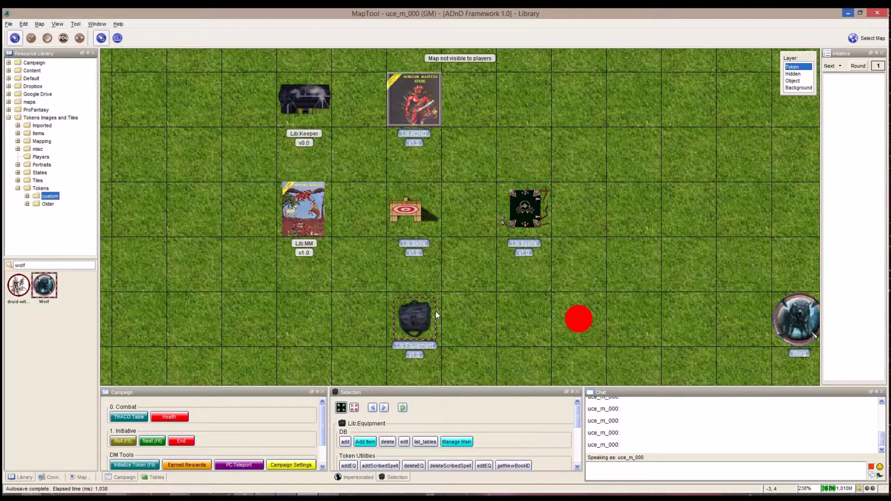
click(456, 442)
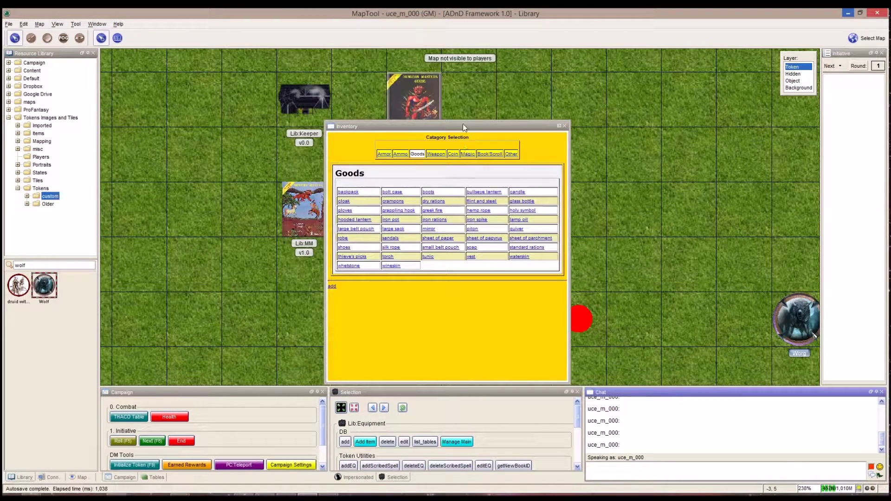
drag(461, 122, 459, 111)
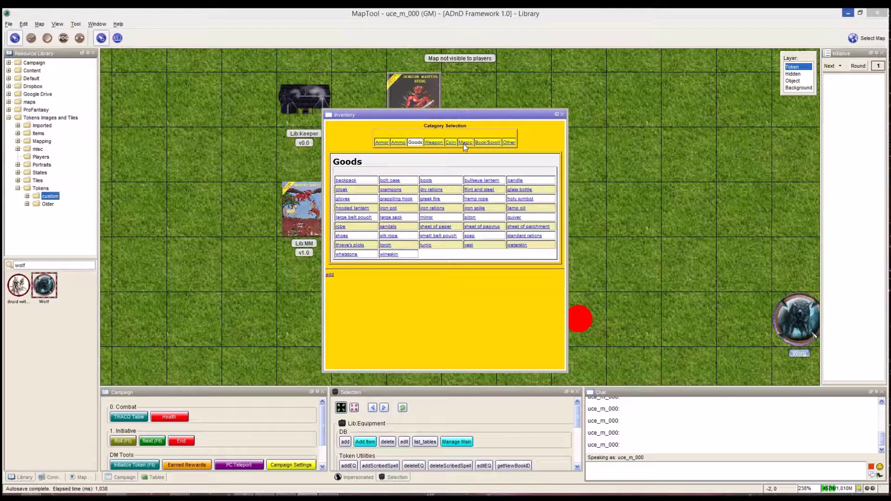
click(380, 145)
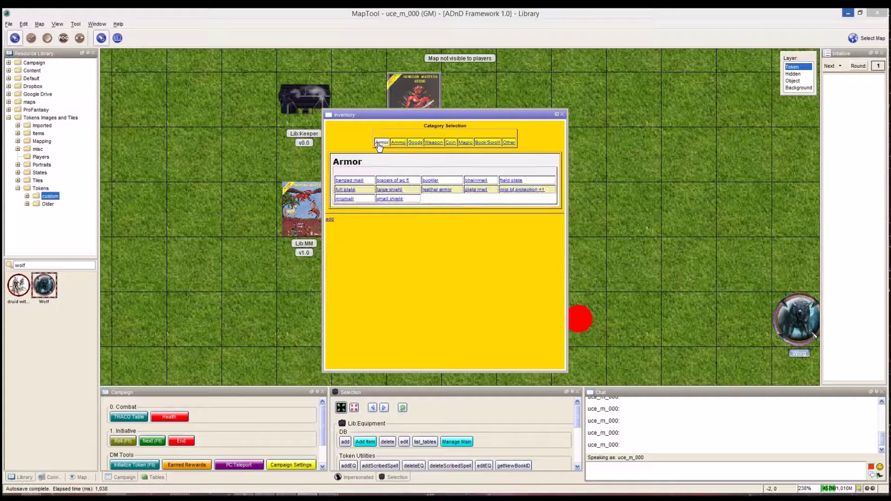
click(399, 144)
click(415, 143)
click(434, 143)
click(450, 143)
click(466, 144)
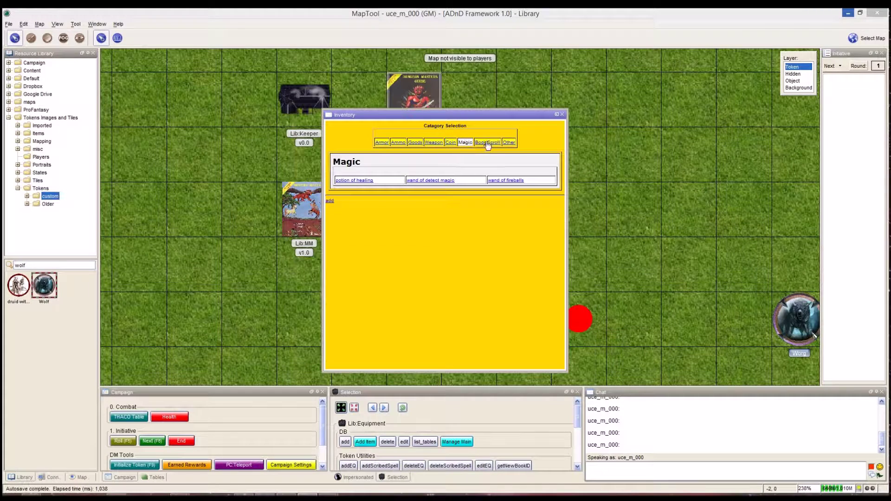
click(485, 143)
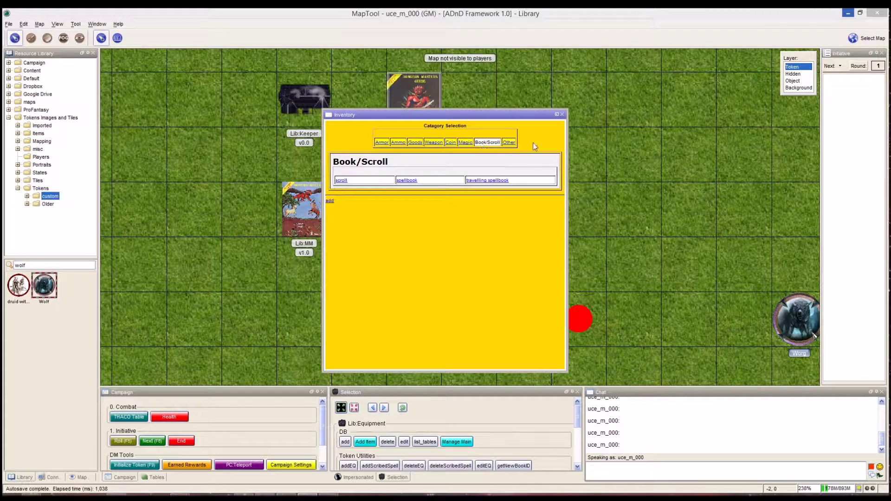
click(509, 144)
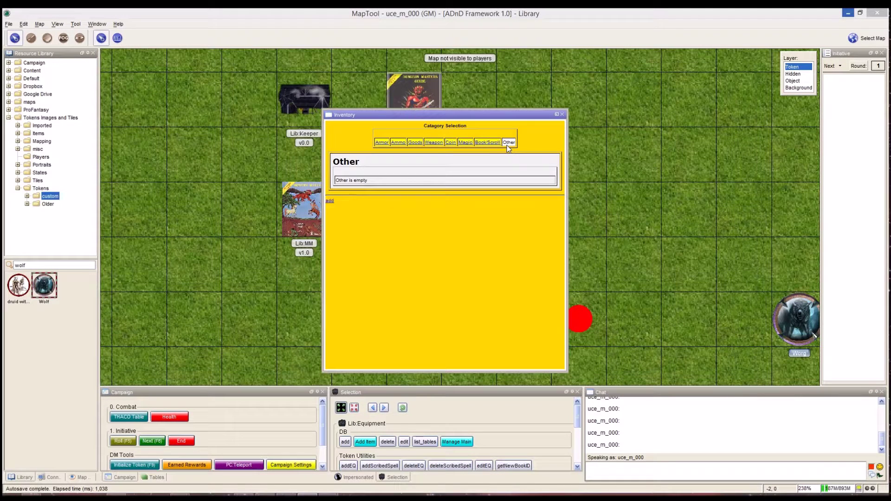
- Review the edit forms of the travelling spellbook under Book/Scroll and the broad sword under Weapon, cancelling both
click(483, 143)
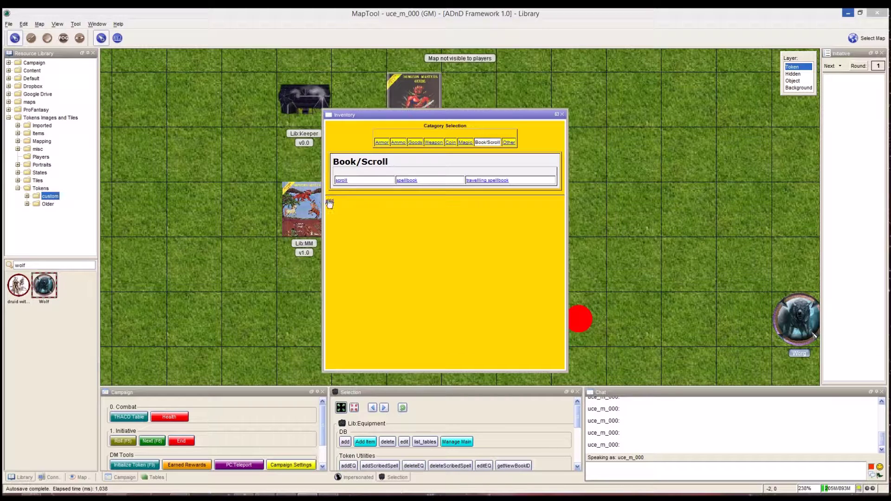
click(485, 181)
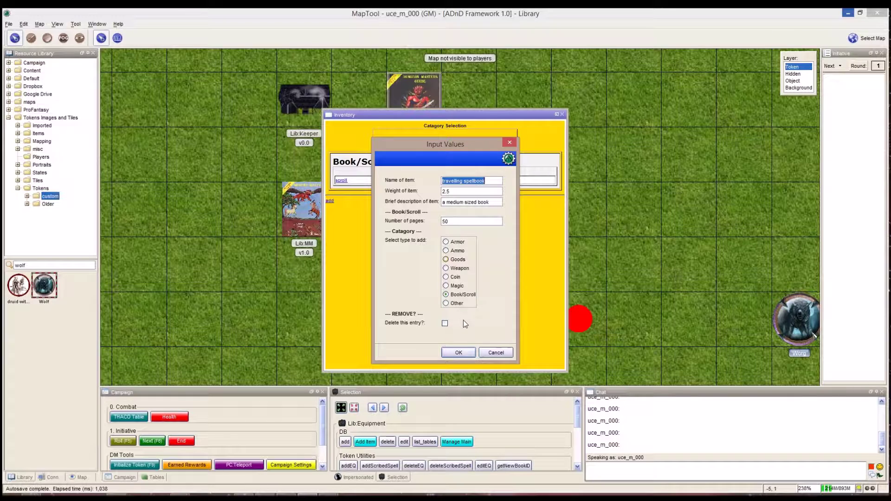
click(496, 353)
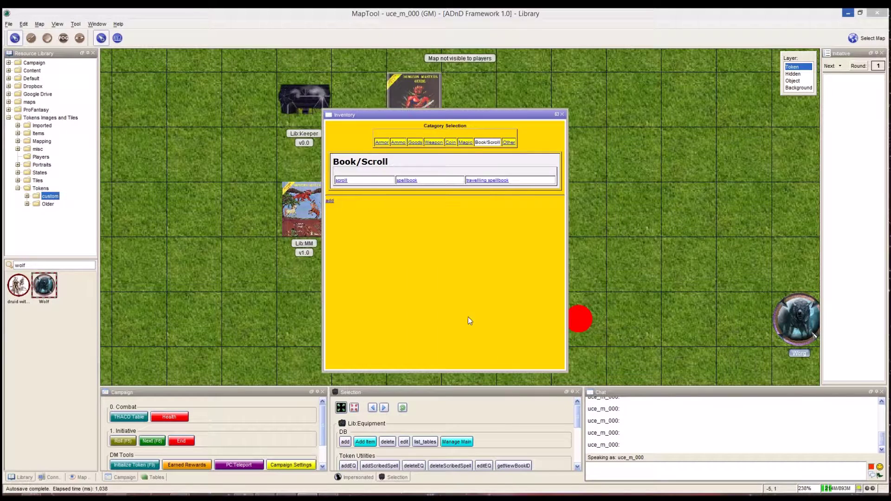
click(433, 142)
click(438, 183)
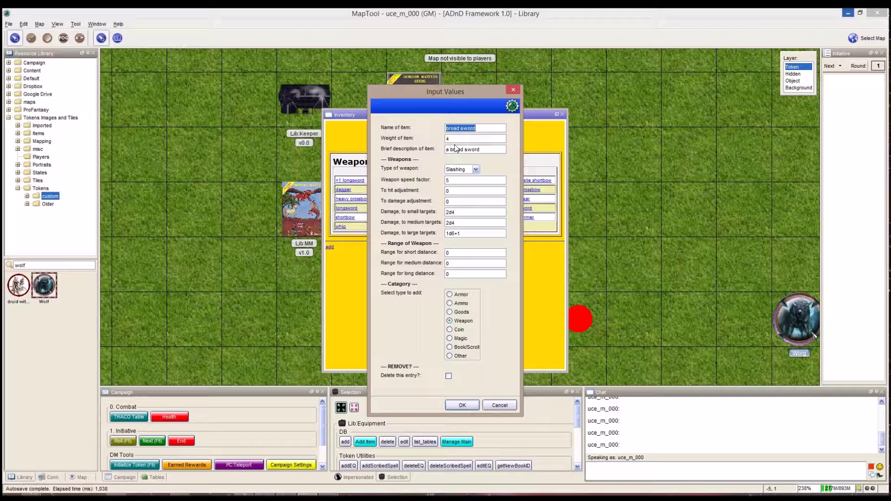
click(500, 406)
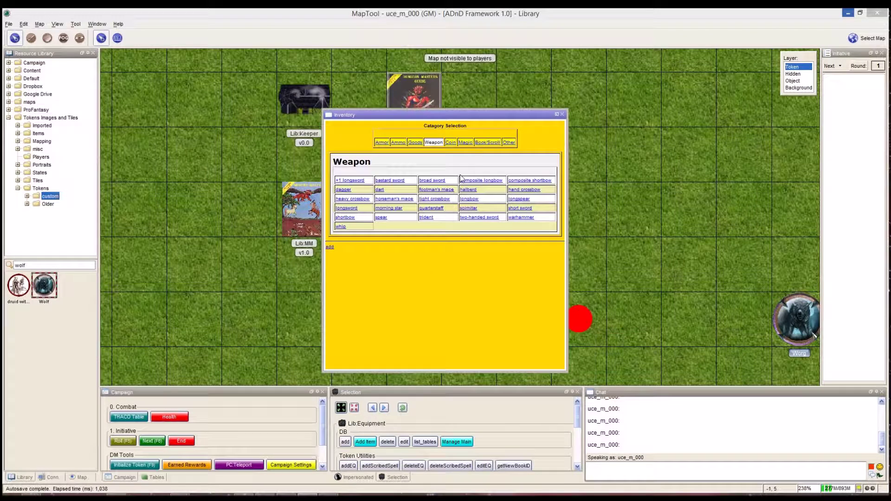
- Review the boots entry under Goods and cancel it, and examine the backpack's container capacity and weight reduction fields
click(414, 143)
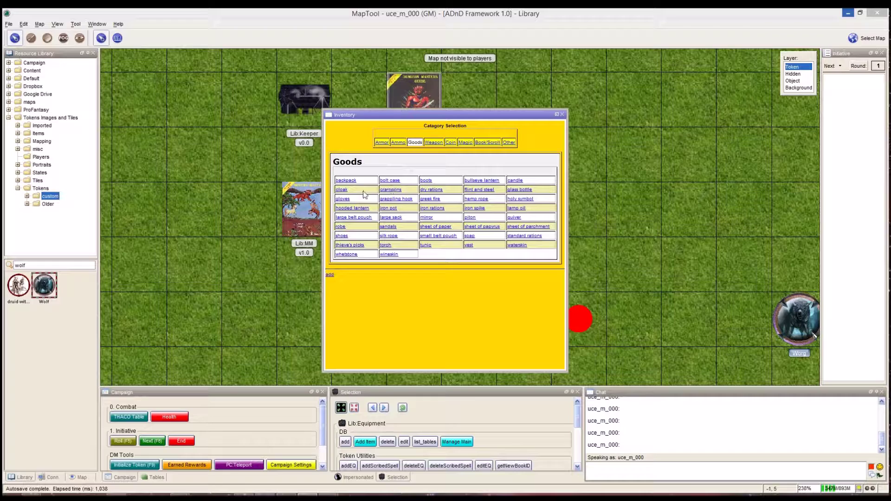
click(426, 181)
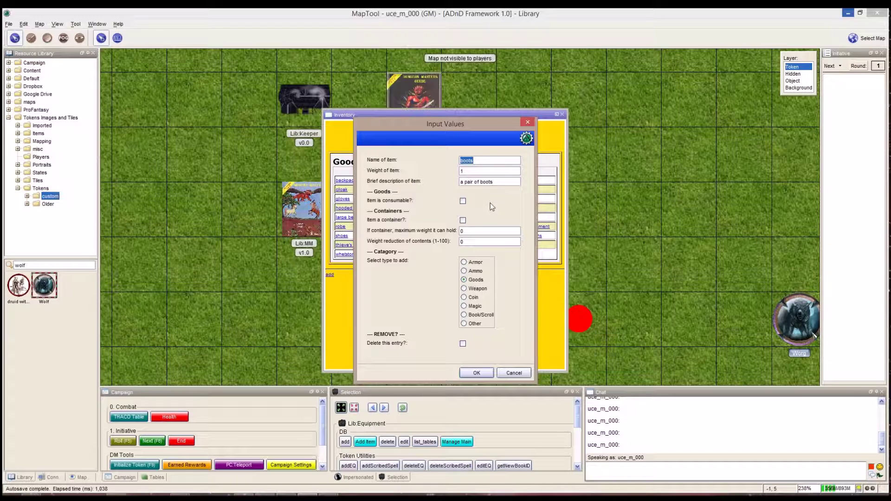
click(517, 375)
click(346, 180)
click(471, 230)
click(477, 241)
drag(466, 242, 444, 246)
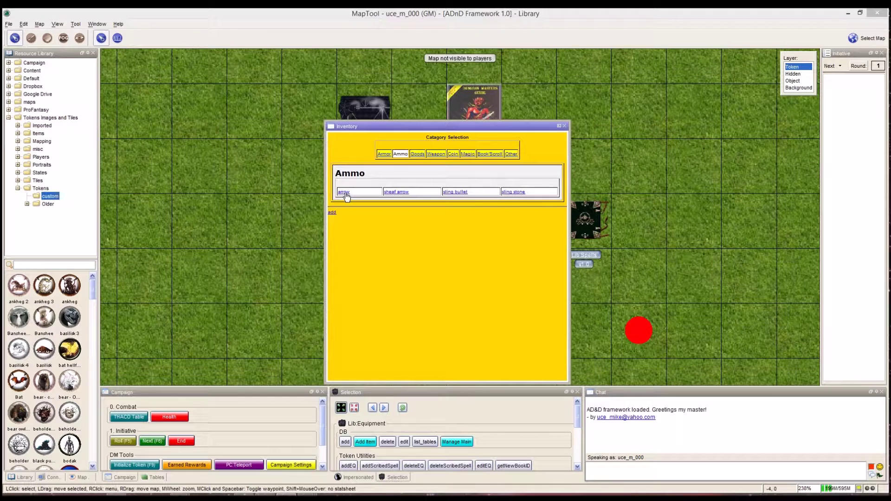
- Open the arrow entry under Ammo and the dry rations entry under Goods, and save each with its existing values
click(344, 194)
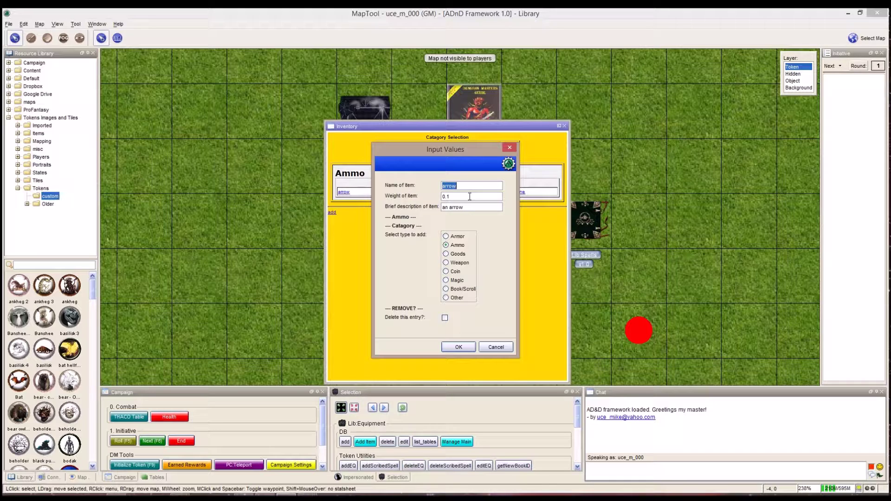
click(458, 347)
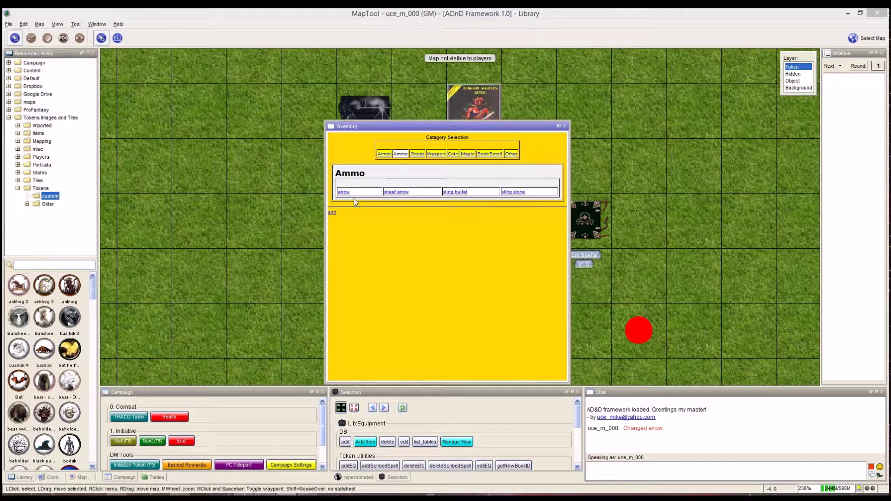
click(418, 154)
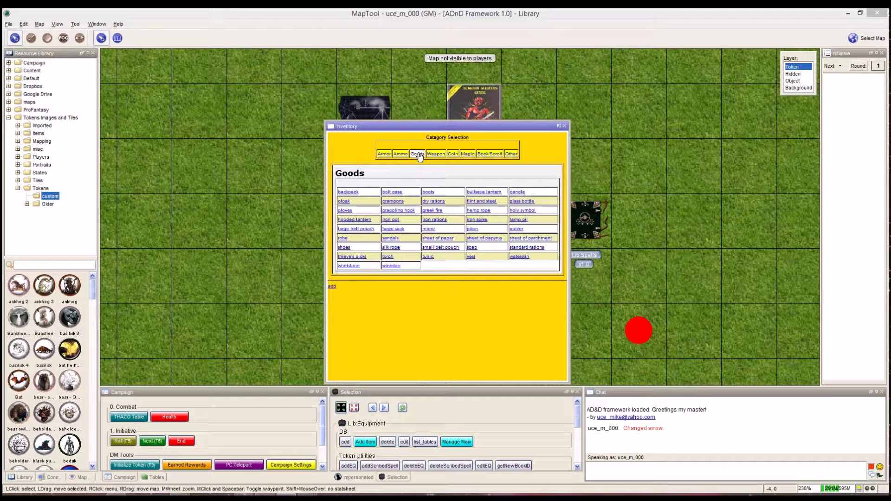
click(436, 202)
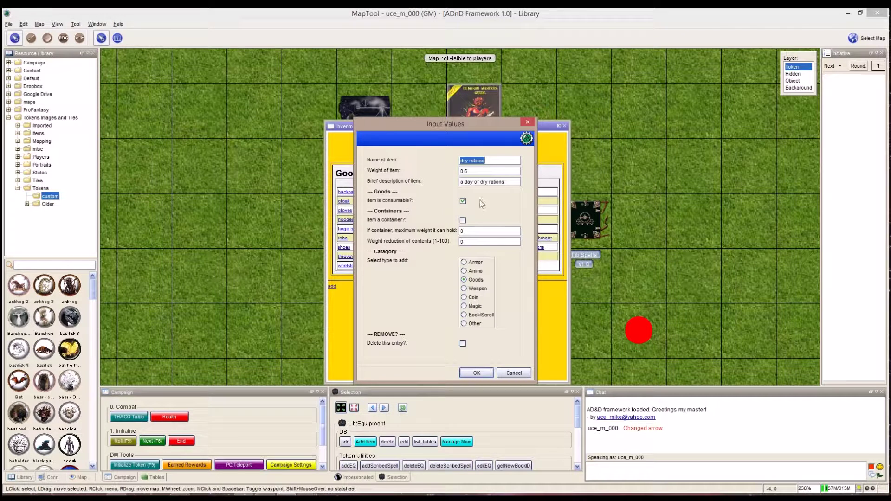
click(489, 375)
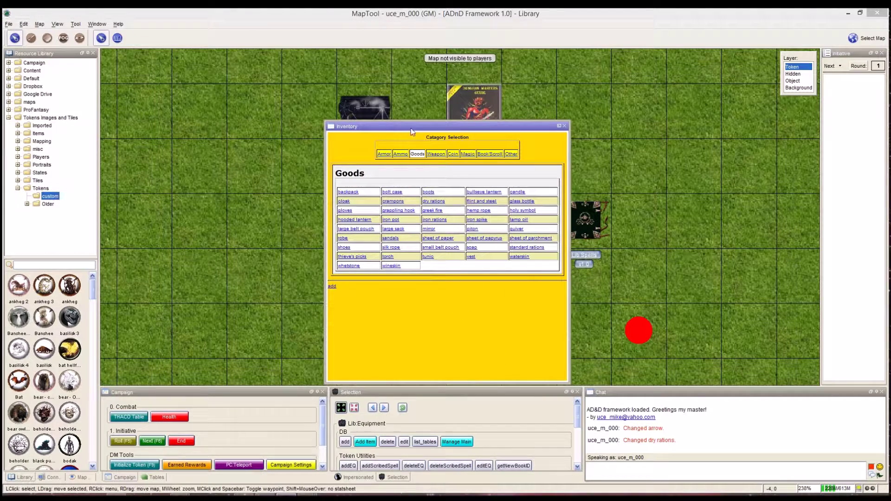
- Review the chainmail entry under Armor, including its armor type options, and cancel the form
click(384, 154)
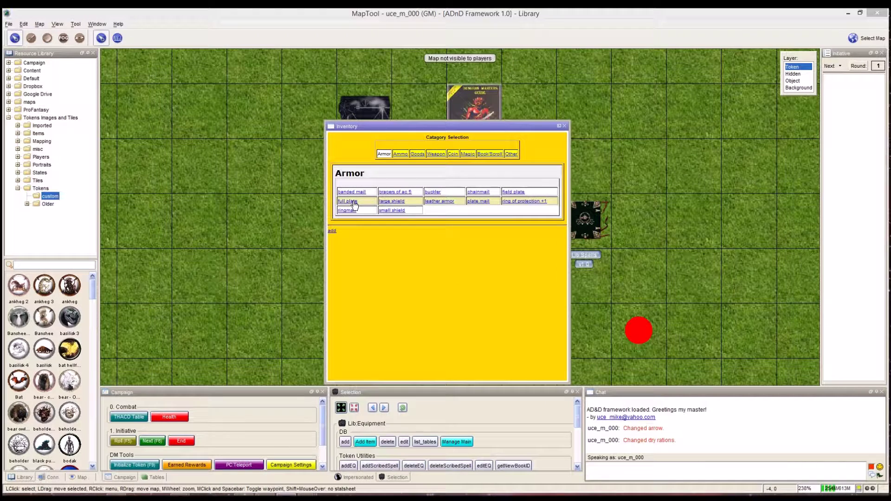
click(483, 194)
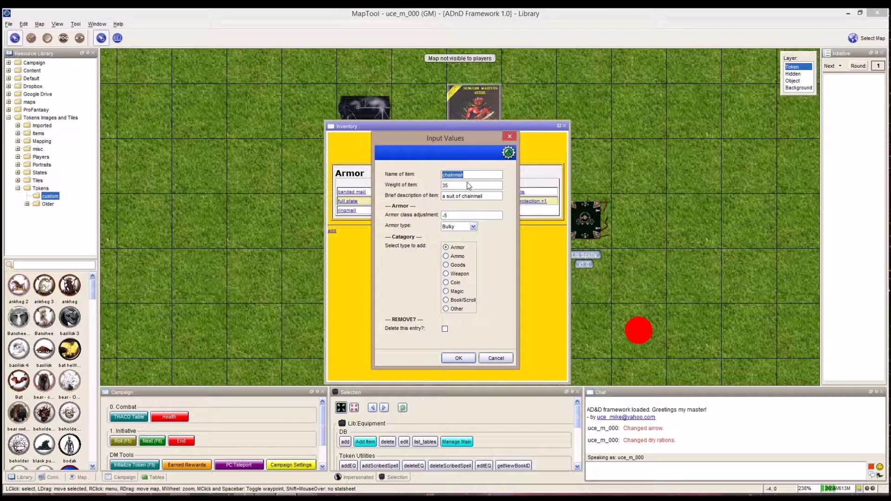
click(473, 227)
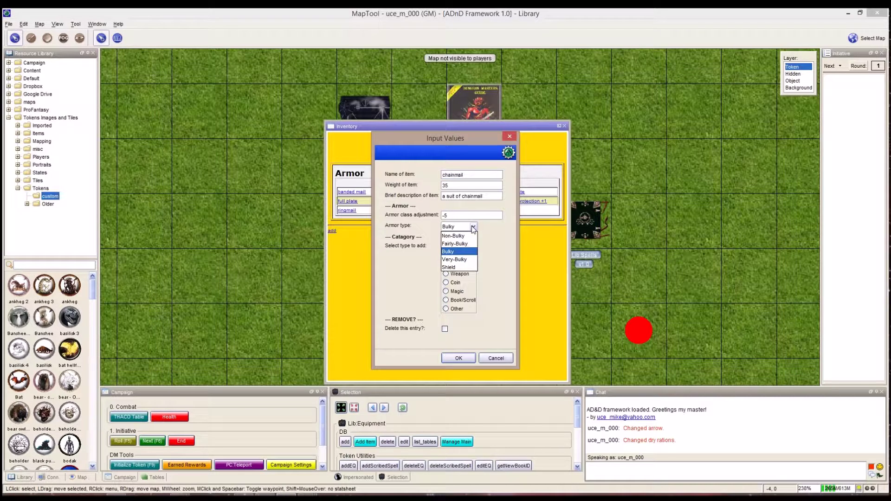
click(455, 252)
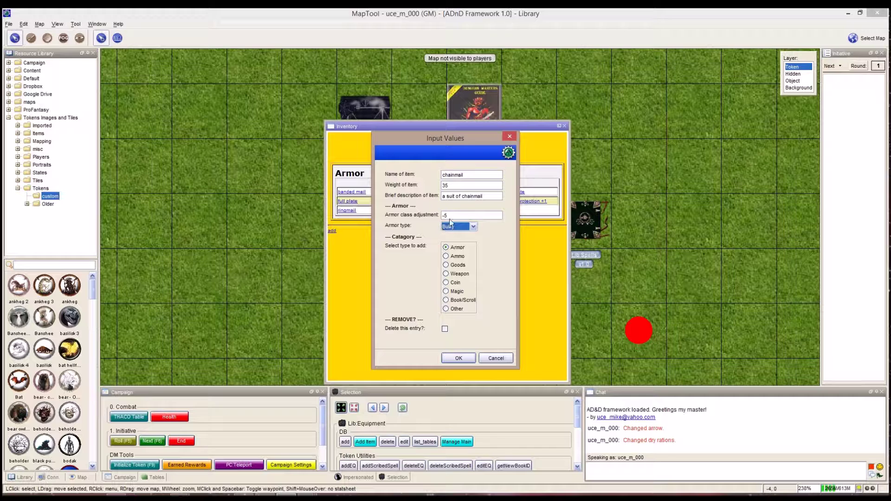
click(496, 359)
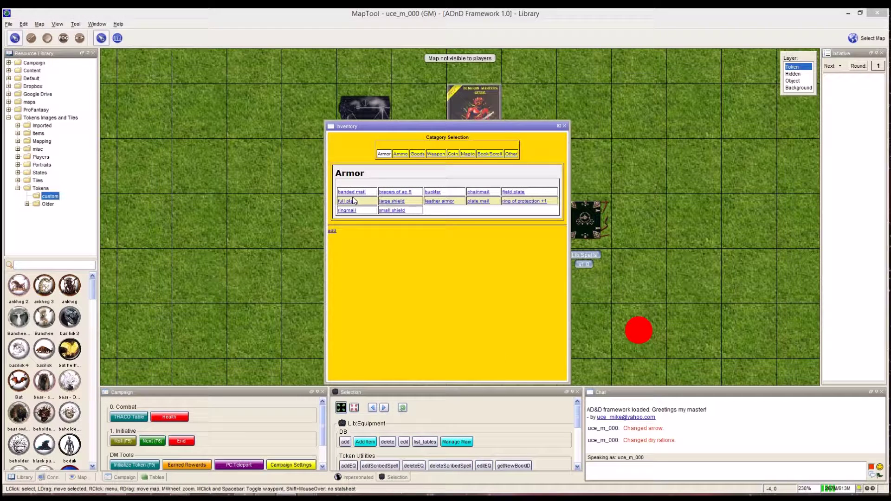
- Review the armor entries for the ring of protection +1 and the bracers of ac 5, cancelling each form
click(514, 204)
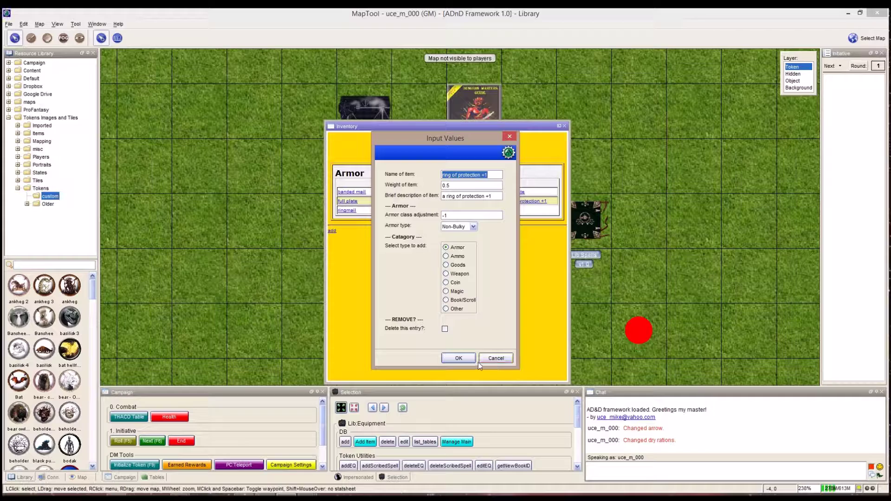
click(497, 360)
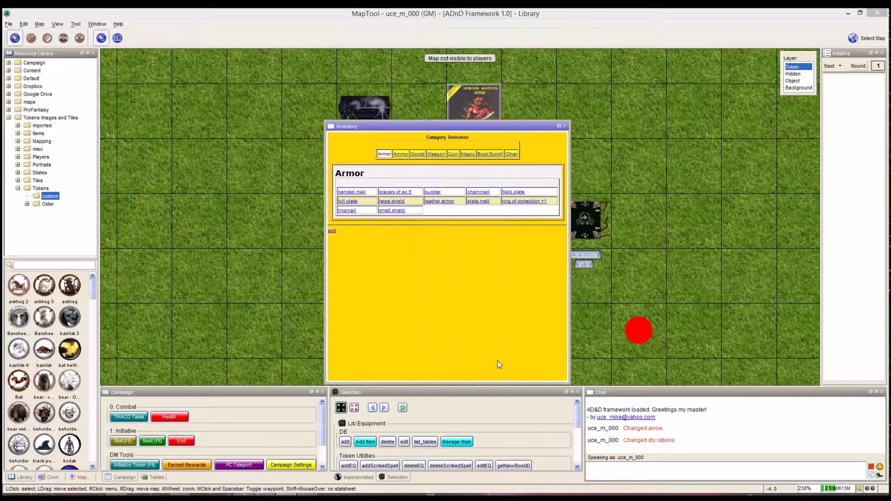
click(404, 195)
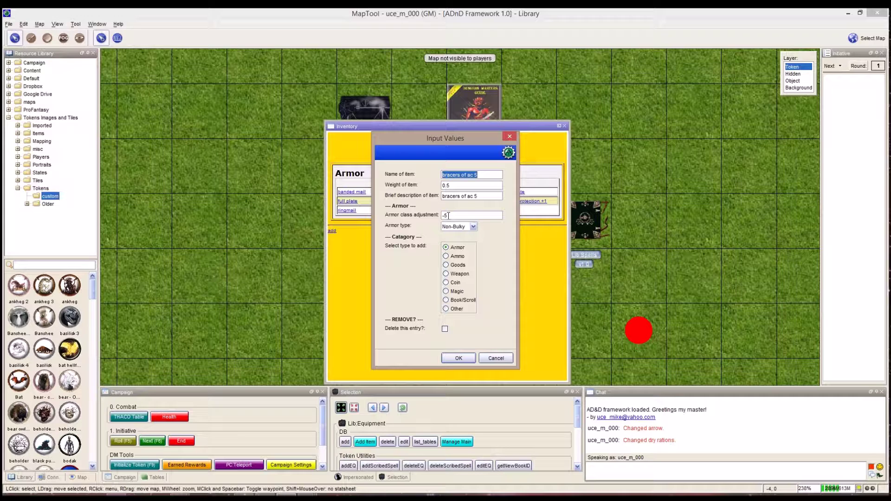
click(499, 358)
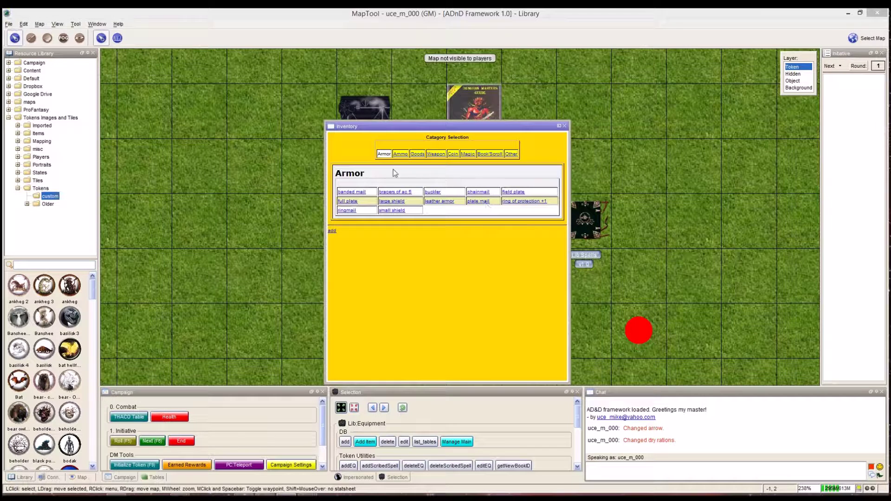
- Review the bastard sword's damage and range fields in the Weapon category and cancel the form
click(437, 156)
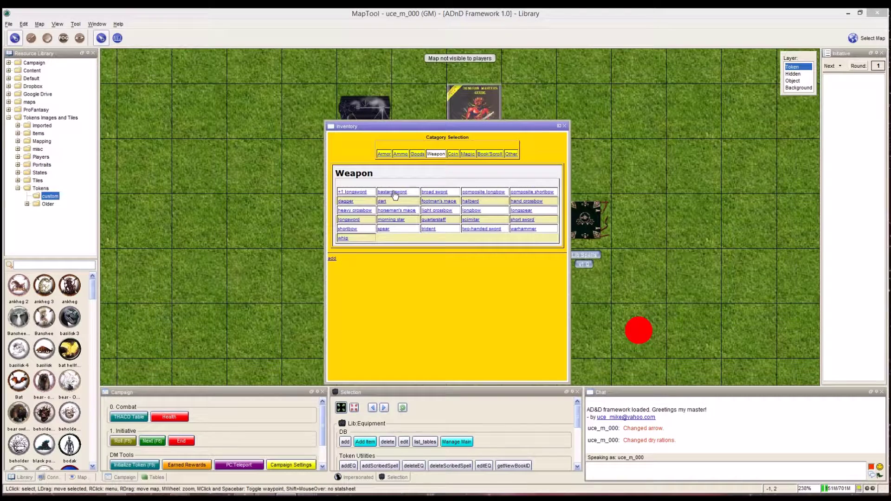
click(391, 193)
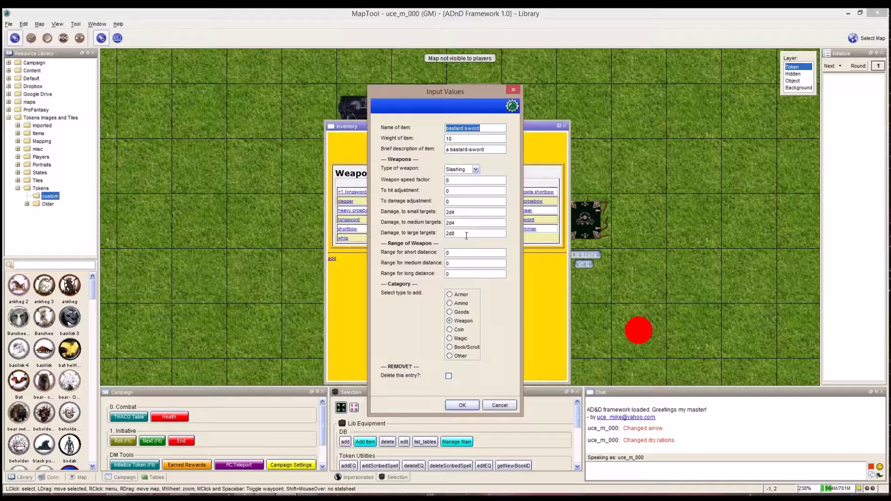
click(494, 407)
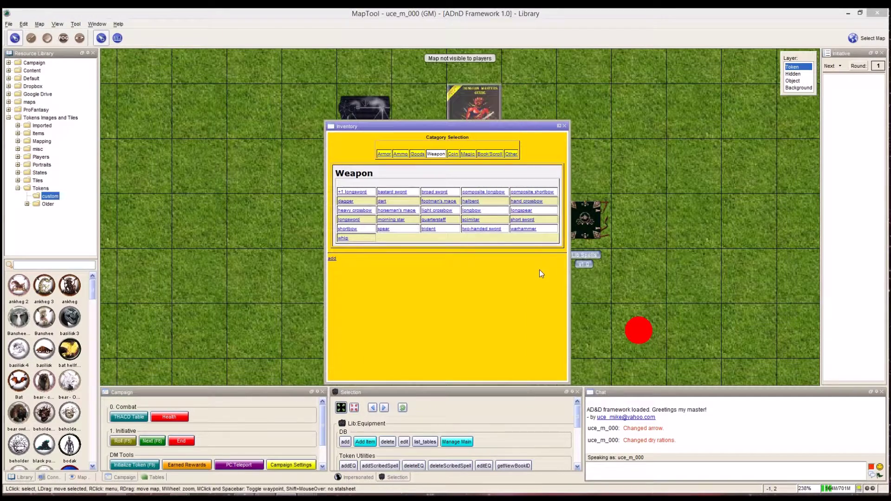
- Close the item manager and view the macros of the Lib:Spells, Lib:Equipment and Lib:Skills tokens in turn
click(587, 223)
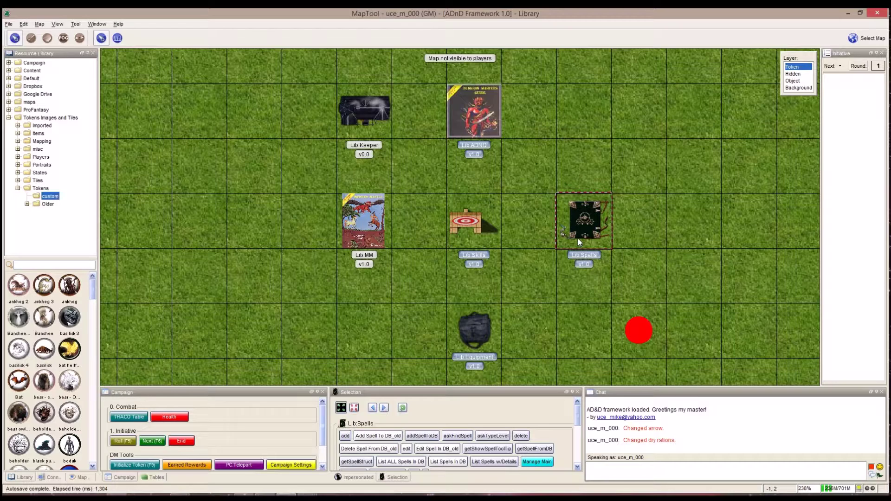
click(478, 329)
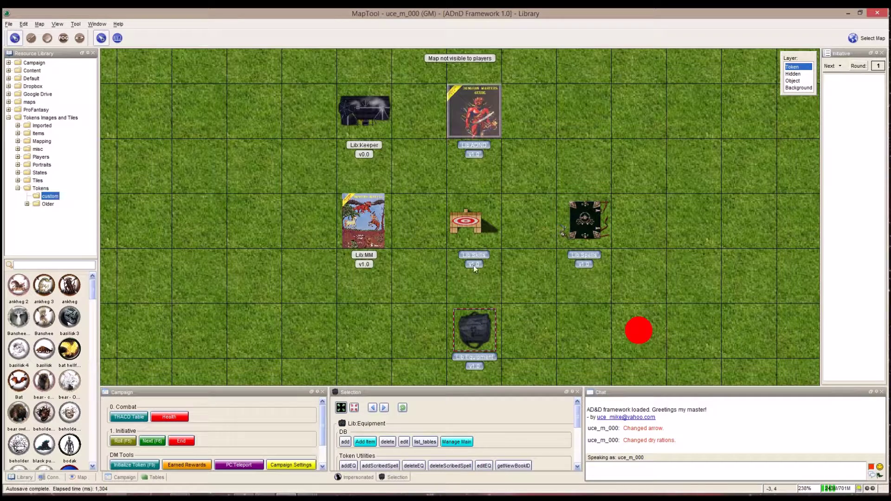
click(467, 224)
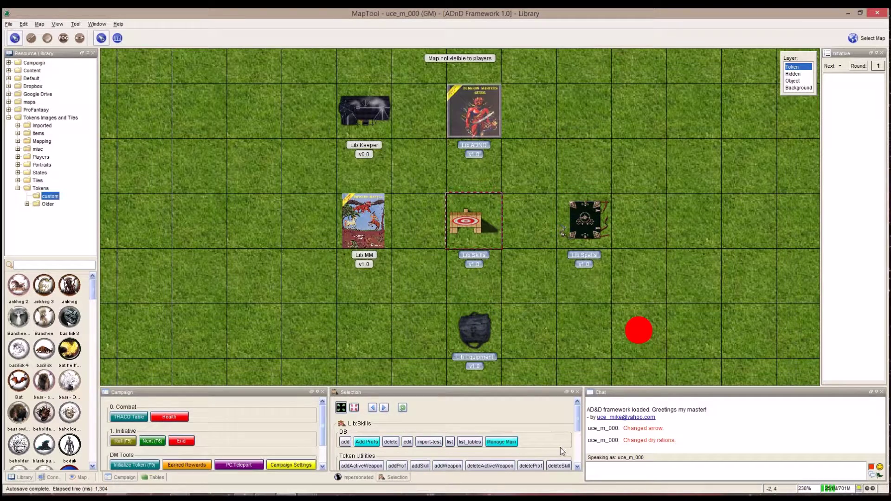
- Review the new-proficiency form, including its ability options, and the armorer entry under Proficiencies in the skills manager, cancelling both forms
click(502, 442)
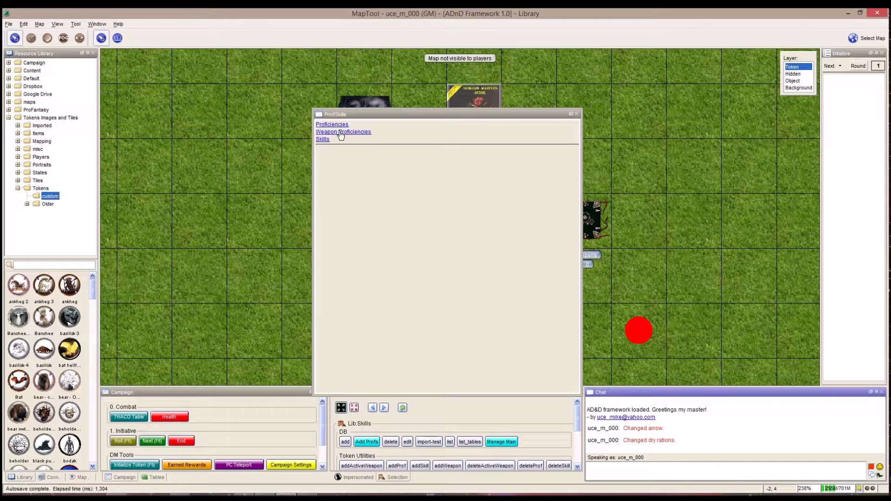
click(335, 127)
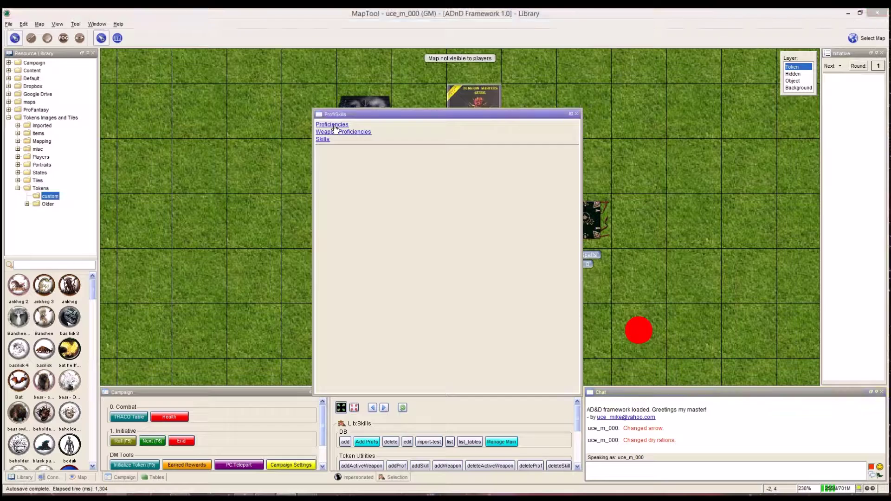
scroll(479, 232, down, 5)
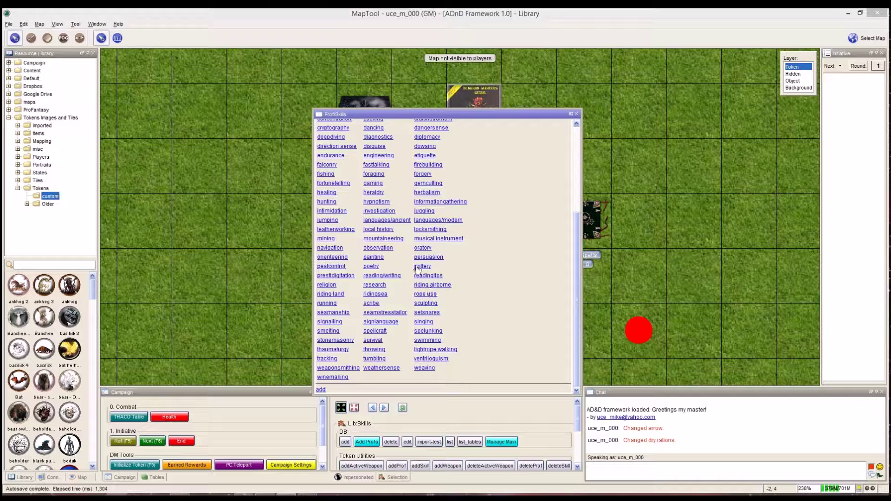
click(321, 389)
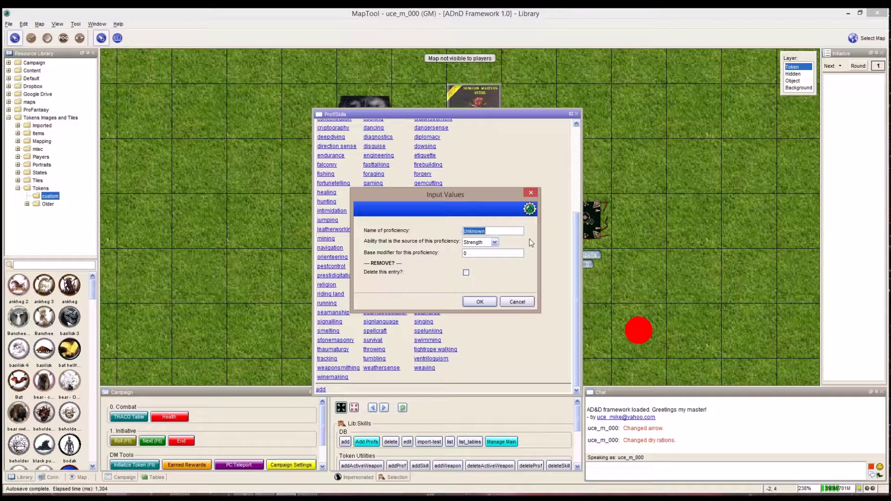
click(495, 242)
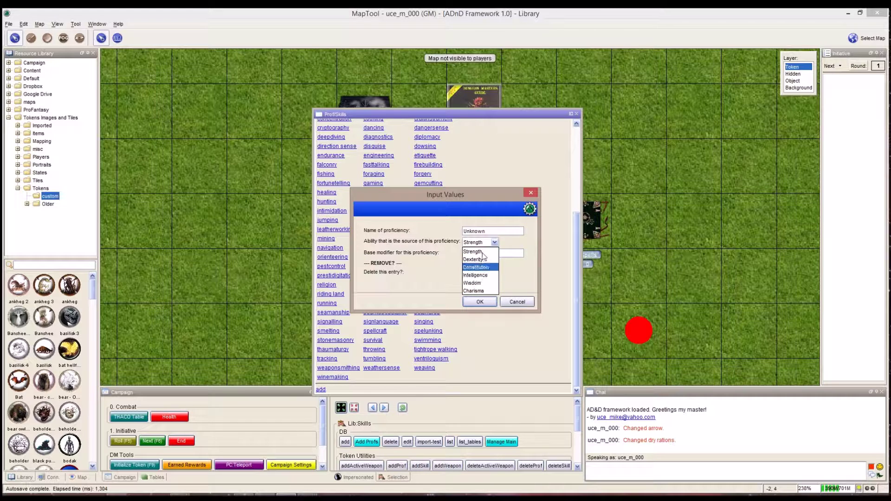
click(485, 253)
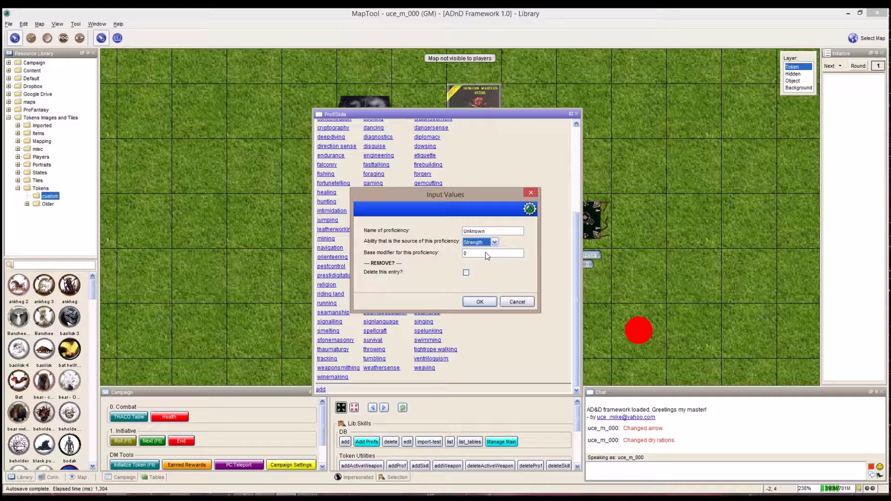
key(Tab)
click(517, 303)
click(425, 188)
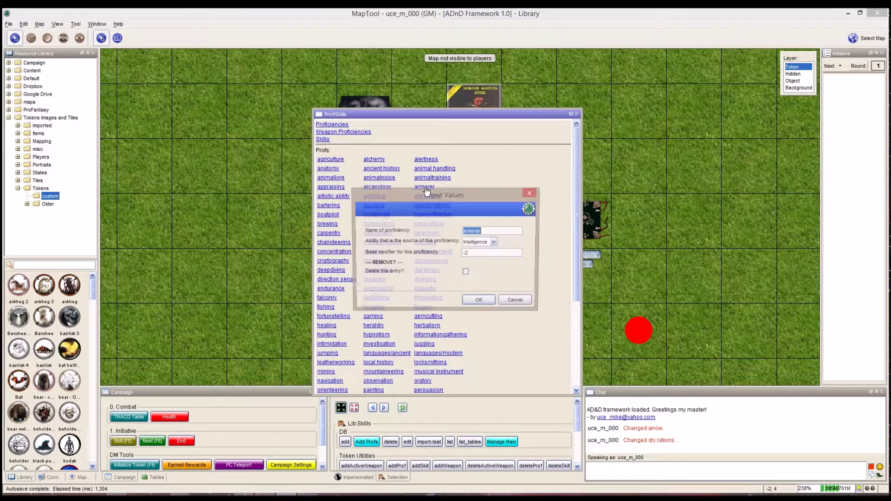
click(523, 303)
- Review the broad sword entry under Weapon Proficiencies, checking its weapon type, and cancel the form
click(352, 132)
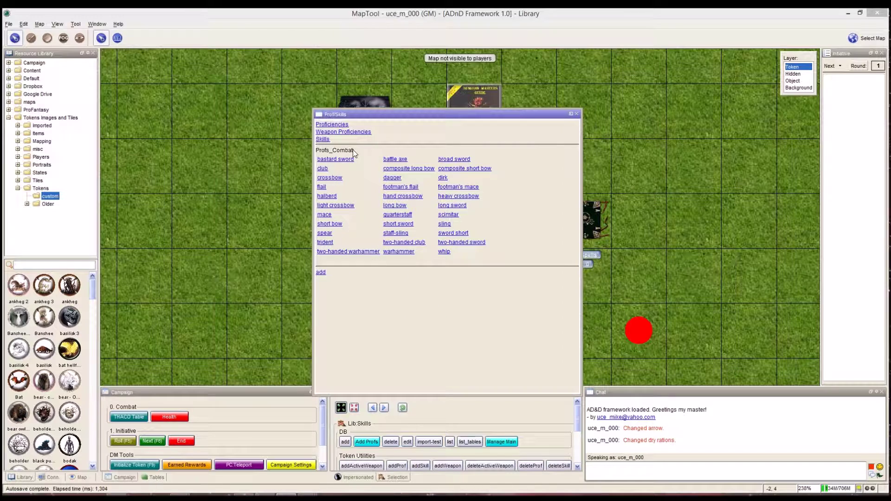
click(451, 159)
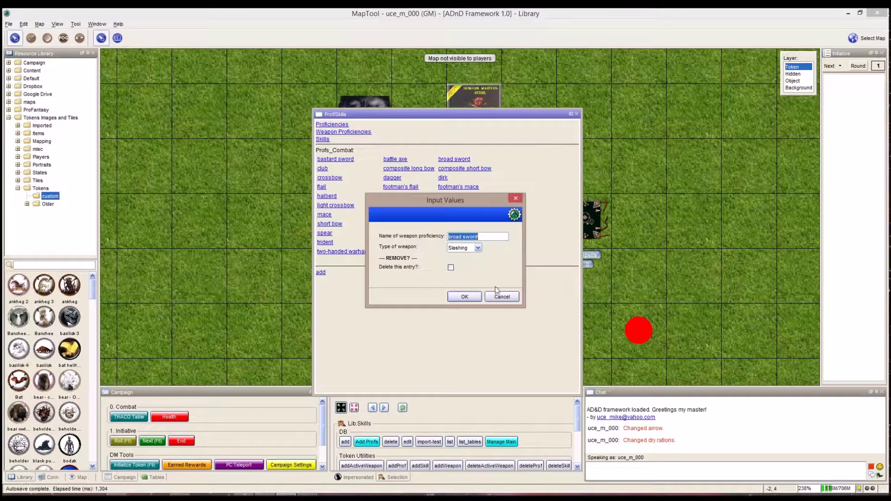
click(475, 247)
click(474, 246)
click(475, 247)
click(481, 251)
double_click(476, 251)
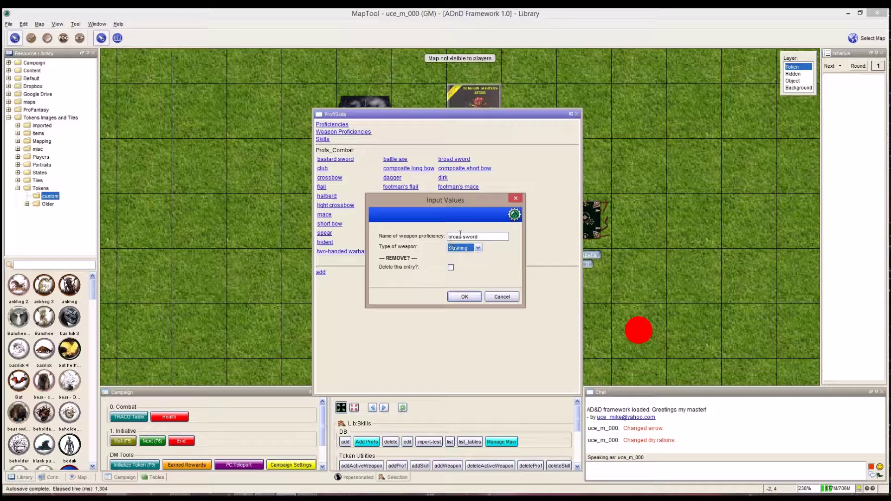
click(498, 297)
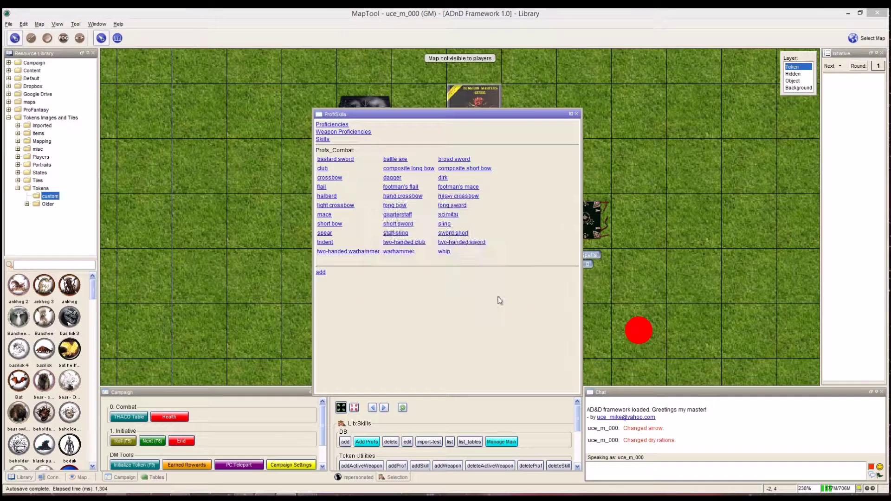
- Review the crossbow weapon proficiency's type setting and cancel the form
click(330, 178)
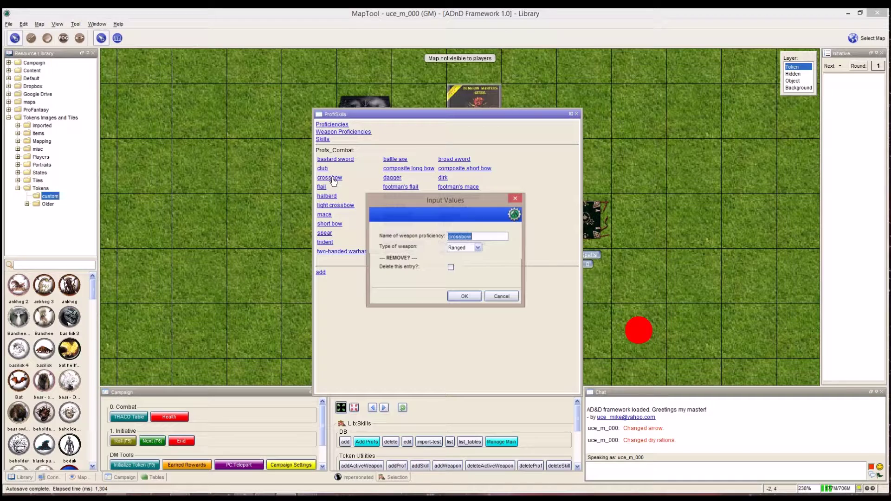
click(463, 248)
click(464, 253)
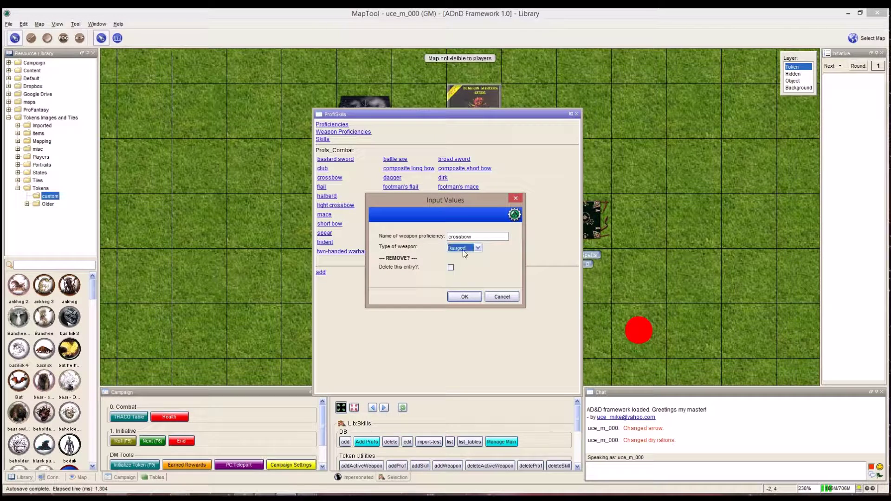
click(496, 296)
- Review the detect back-attack entry in the Skills category and cancel the form
click(323, 140)
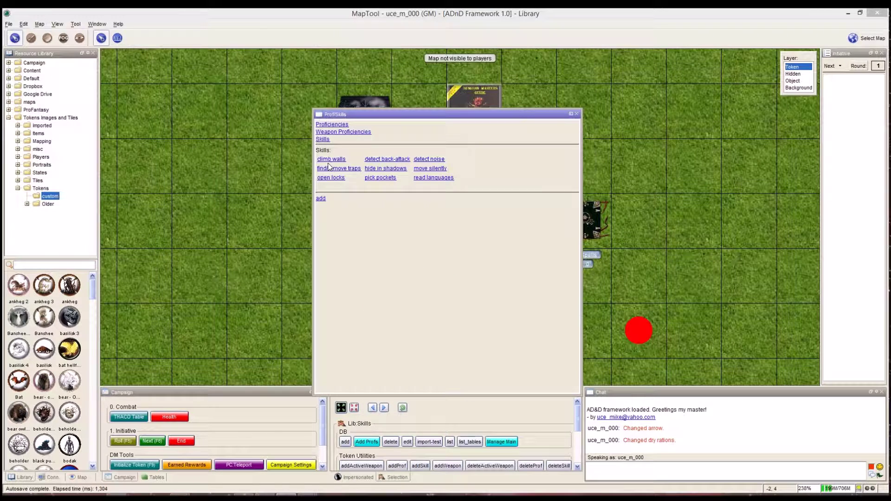
click(398, 159)
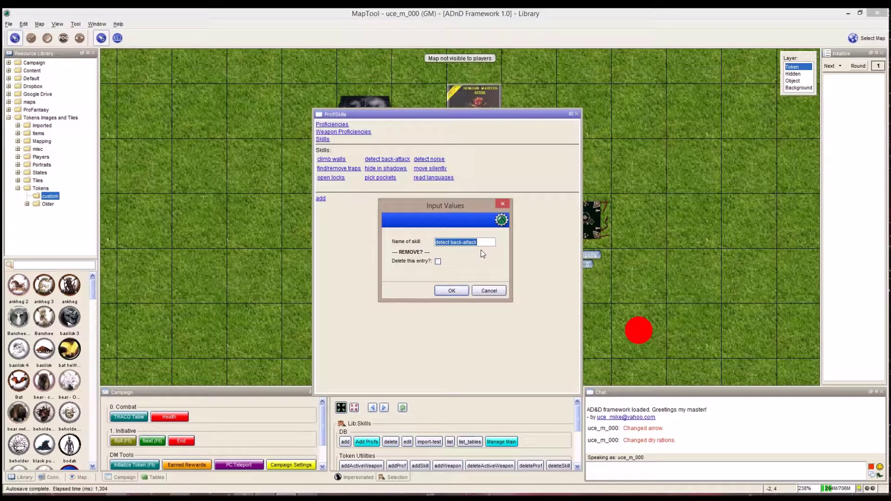
click(488, 291)
- Add a hand-to-hand default attack to the Lib:MM token with no inventory weapon and 1d3 damage against small, medium and large targets
click(362, 230)
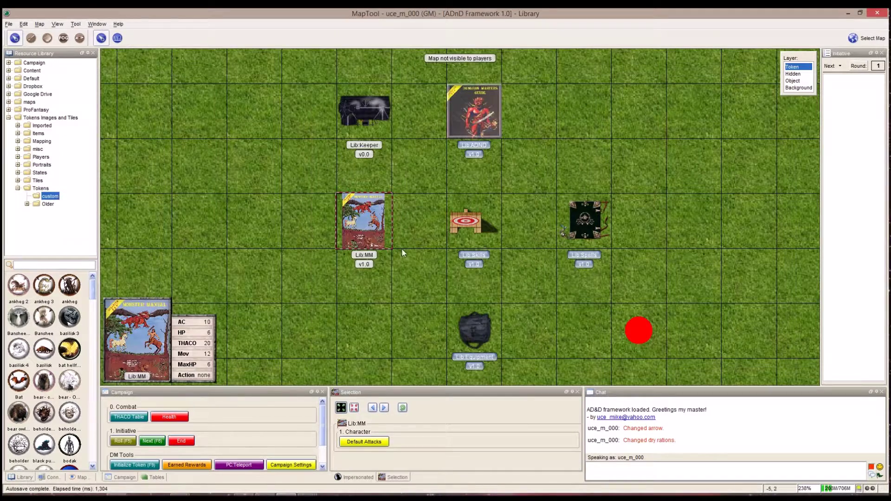
mouse_move(361, 224)
click(373, 443)
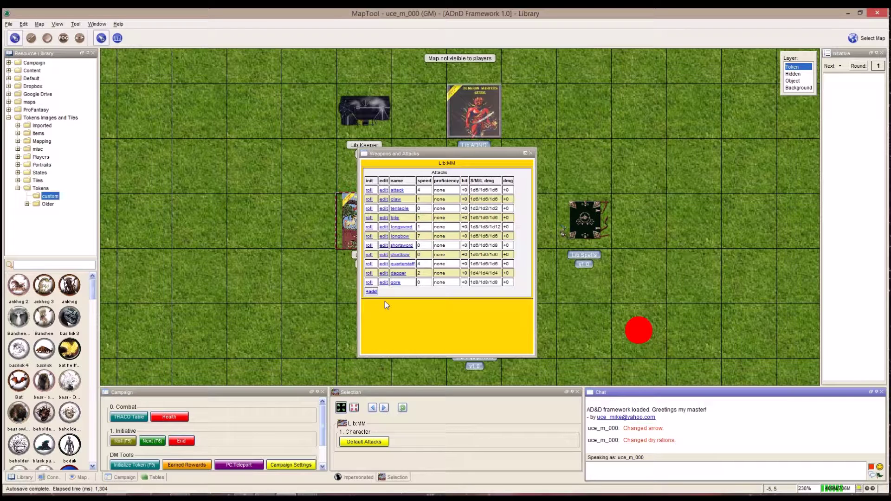
click(371, 292)
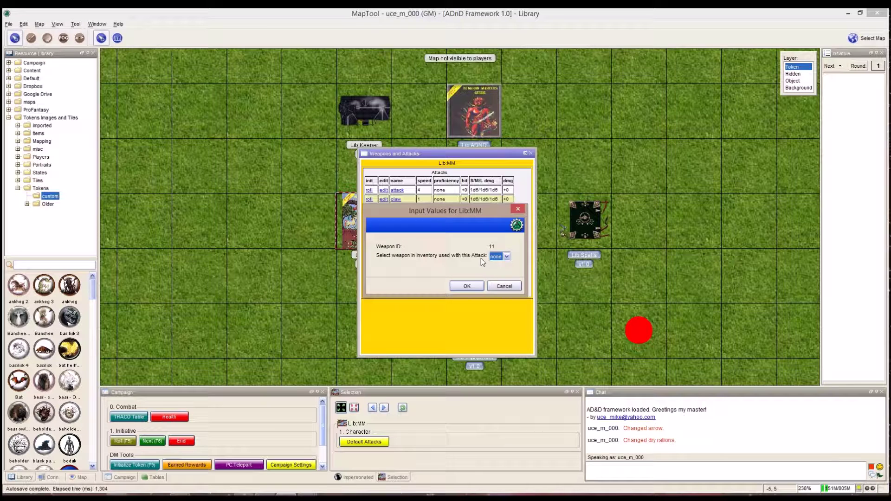
click(466, 287)
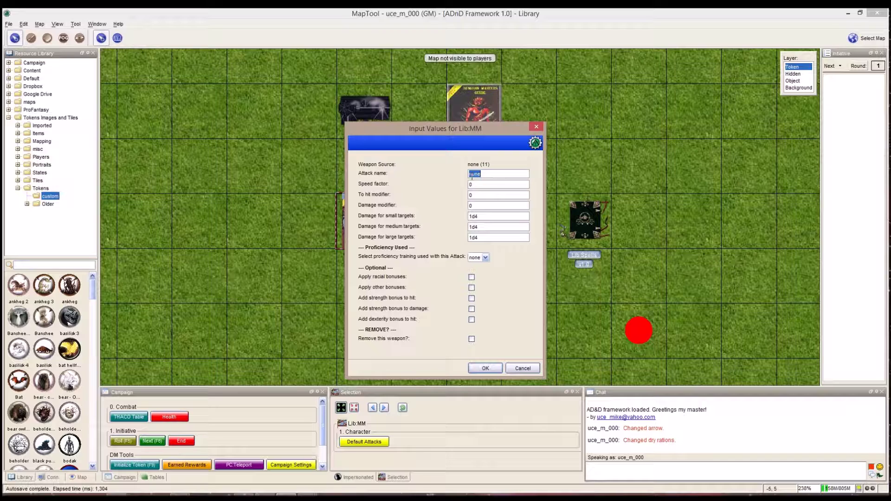
text(hand-to-hand)
click(490, 215)
text(1)
click(491, 228)
text(12)
key(Tab)
text(1)
click(486, 368)
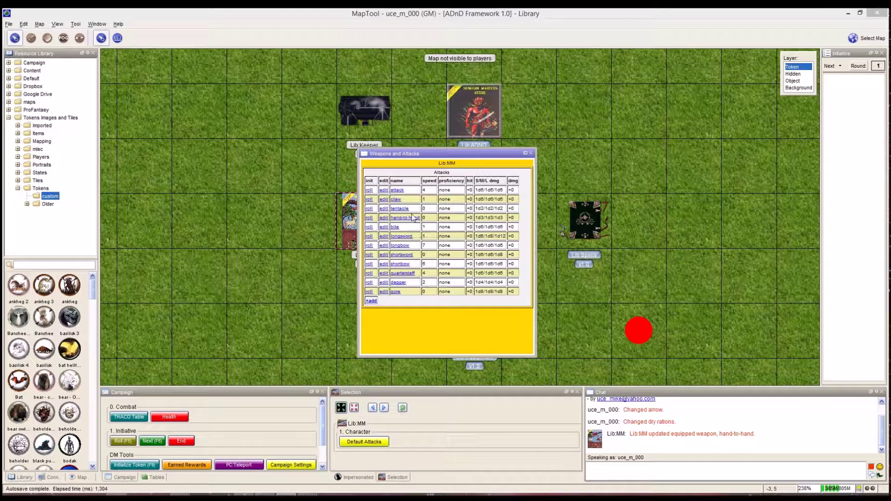
click(530, 153)
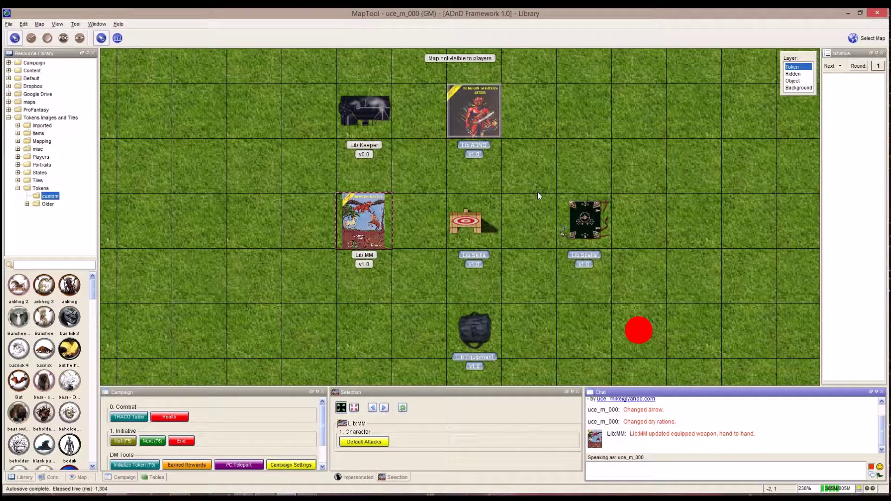
- Initialize the Worg token as a new NPC with bite as its initial attack
mouse_move(537, 192)
mouse_down()
mouse_move(516, 188)
mouse_move(526, 189)
mouse_up()
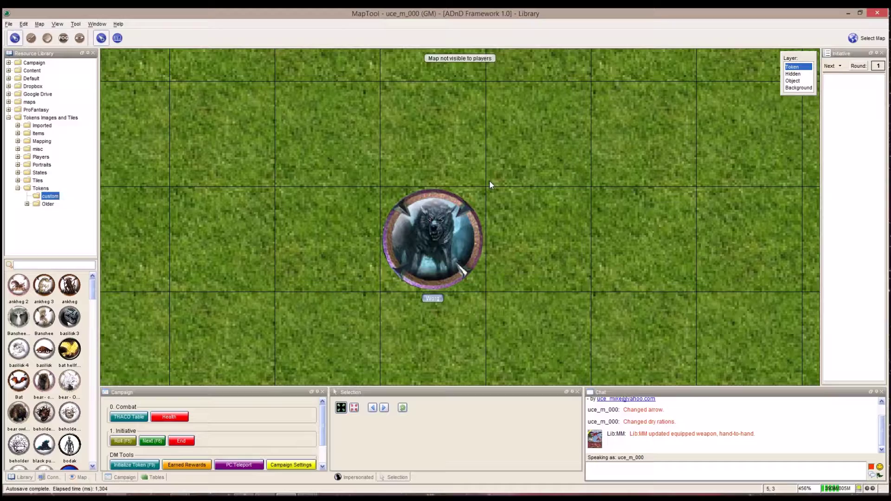
scroll(486, 227, down, 7)
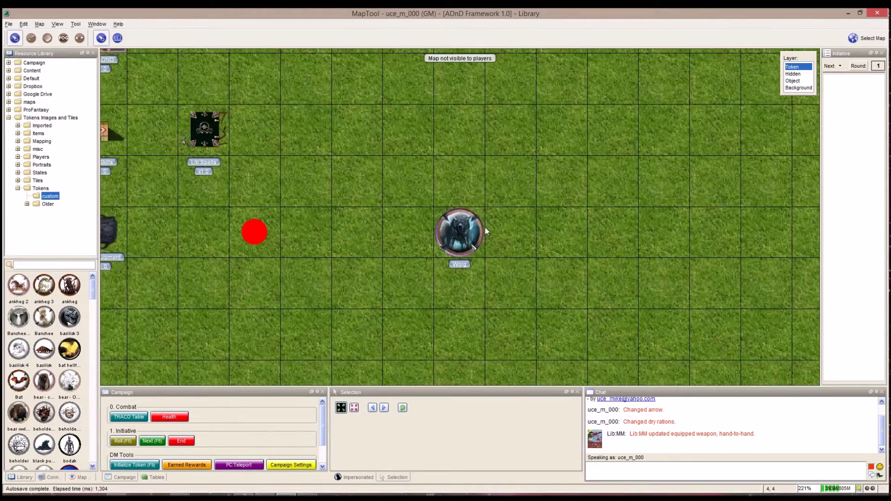
scroll(486, 227, down, 2)
scroll(485, 227, up, 6)
click(467, 222)
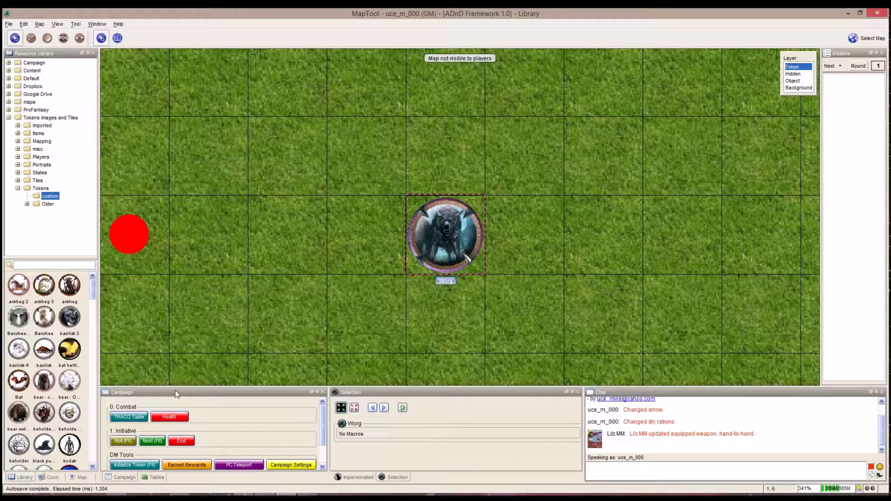
click(145, 464)
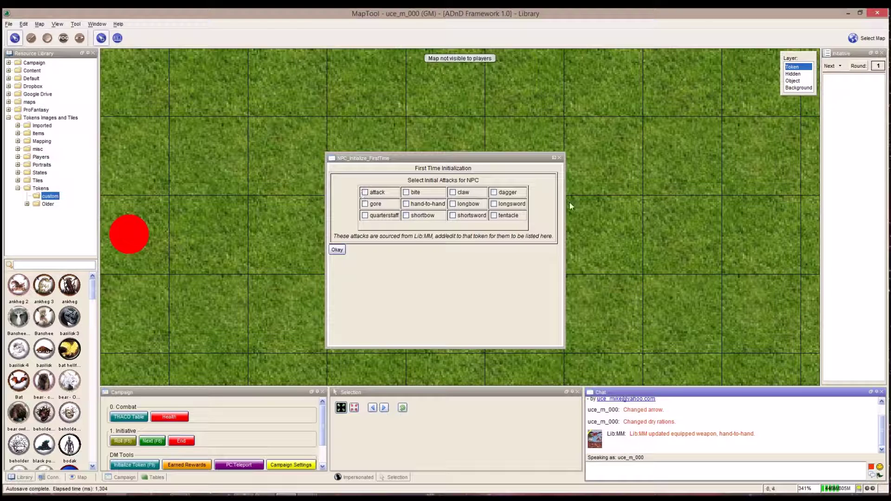
click(406, 193)
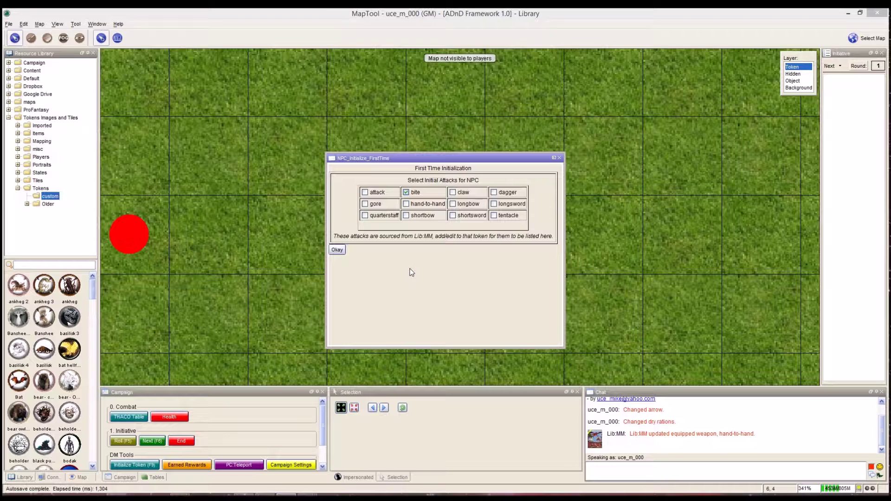
click(337, 250)
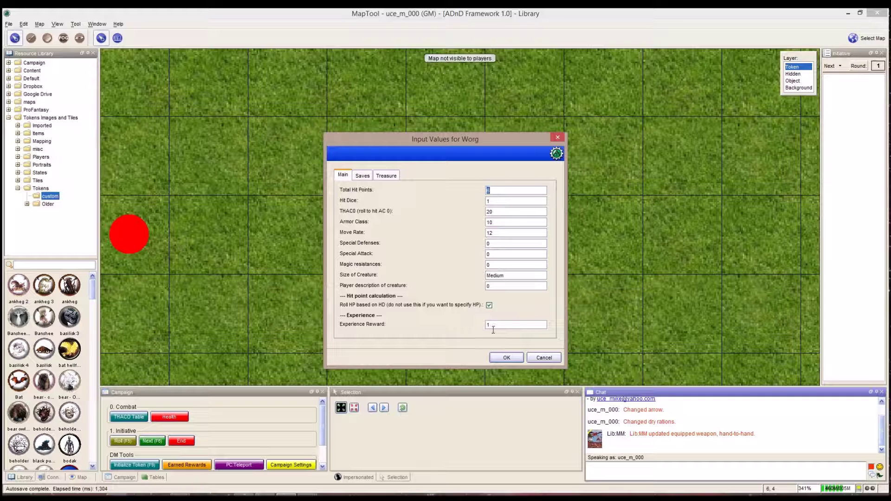
- Set the Worg's hit dice to 3+3, move rate to 18 and armor class to 6
click(494, 203)
text(3+1)
click(498, 213)
click(496, 233)
text(1)
click(500, 223)
text(6)
- Set the Worg's size to Large, its player description to "A giant worg." and its experience reward to 150
click(509, 276)
text(Large)
click(499, 287)
text(1200)
drag(507, 288, 477, 287)
text(A giant wo)
text(rd.)
click(487, 324)
drag(505, 324, 483, 323)
text(150)
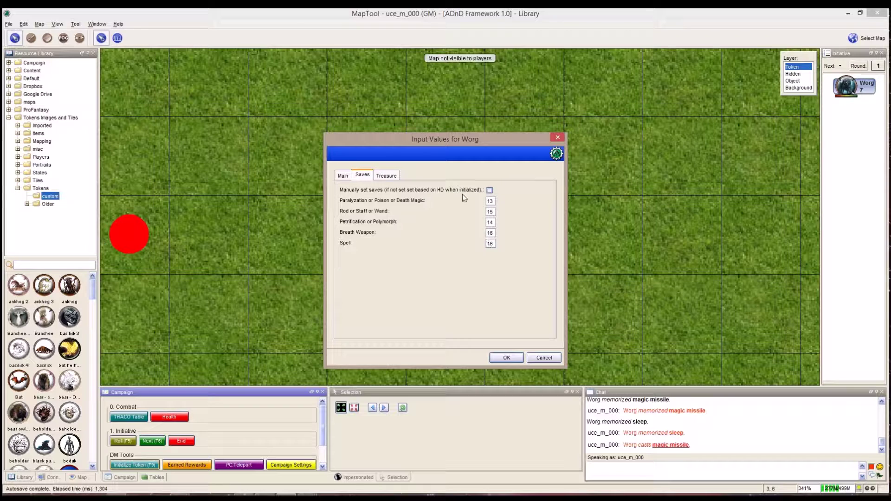
- Review the Worg's save and treasure settings and complete its initialization using the HD-calculated THACO of 17
click(489, 190)
click(390, 176)
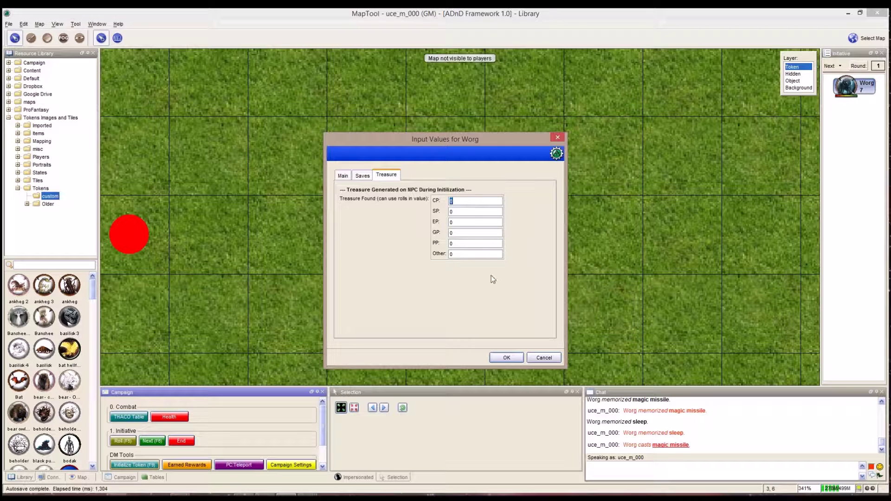
click(338, 177)
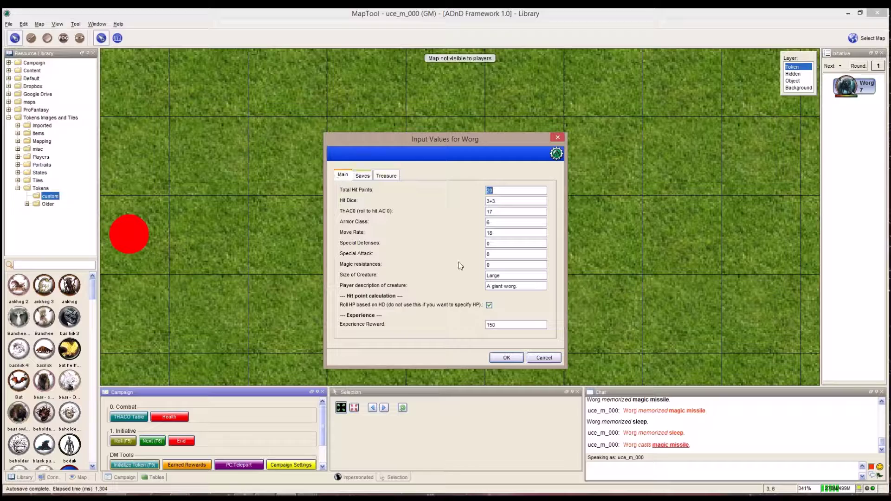
click(512, 360)
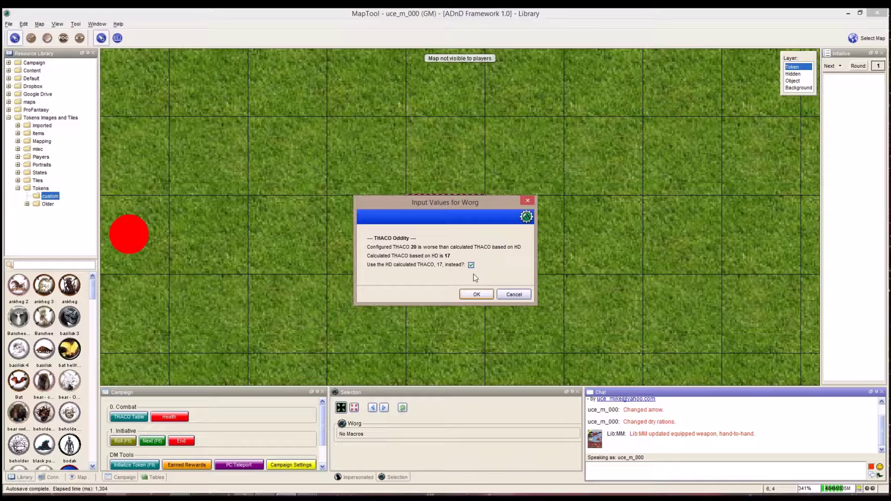
click(477, 292)
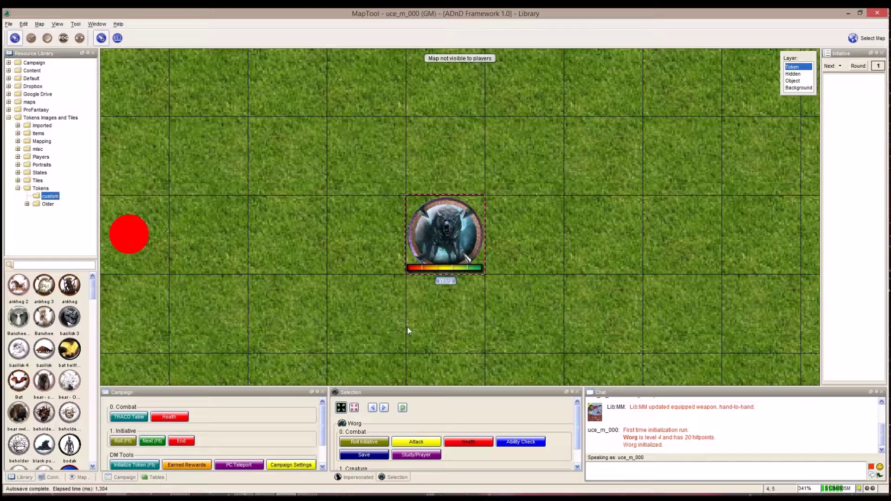
- Roll the Worg's initiative with Charge as its action this round and check the action on its stat sheet
click(377, 441)
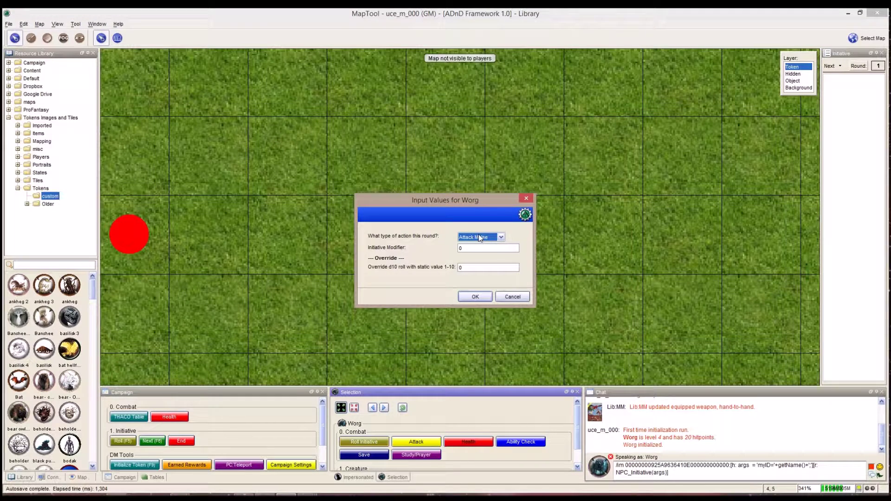
click(501, 238)
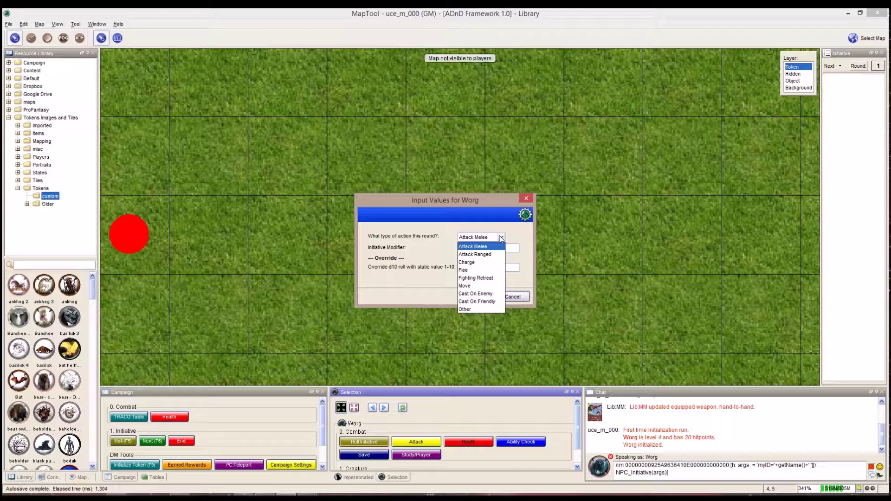
click(479, 262)
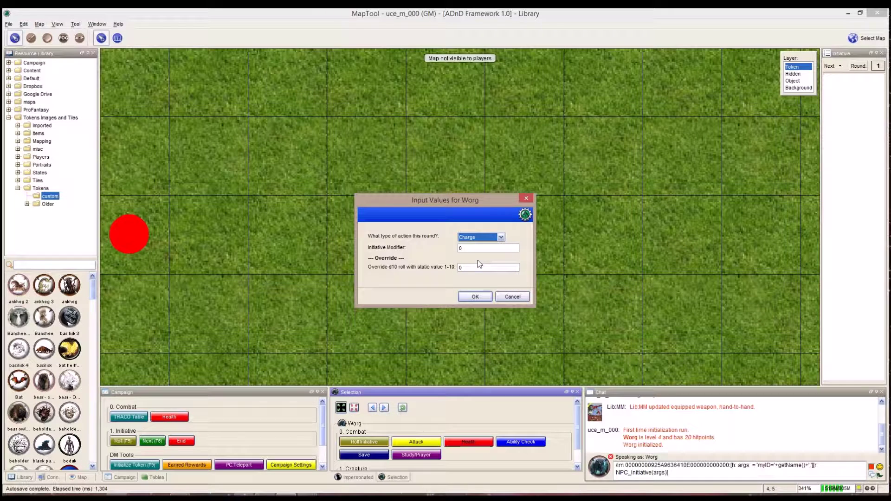
click(475, 297)
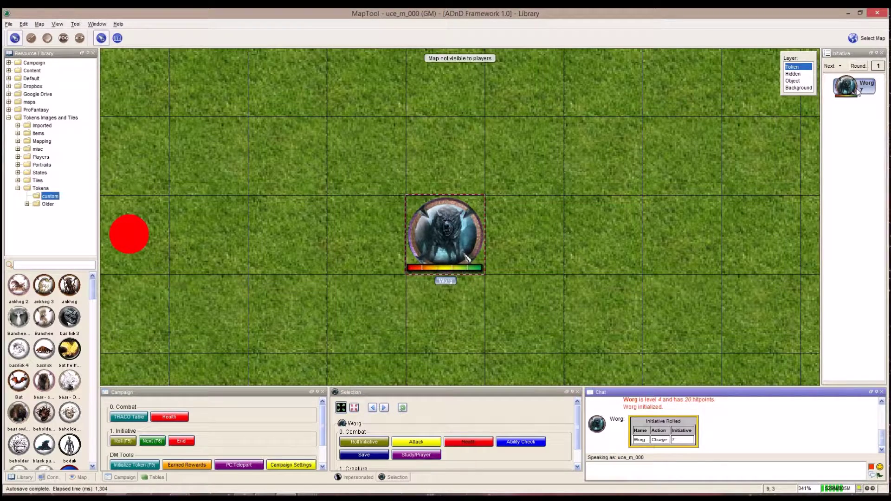
mouse_move(471, 253)
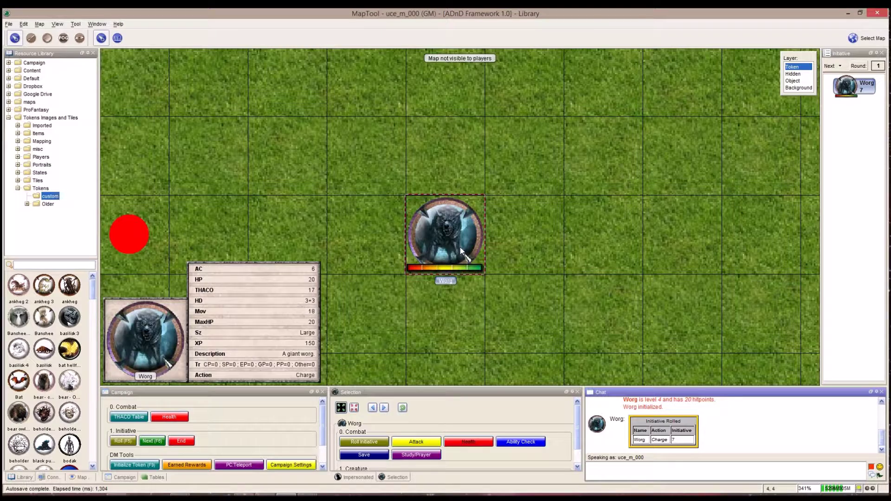
click(467, 349)
click(461, 265)
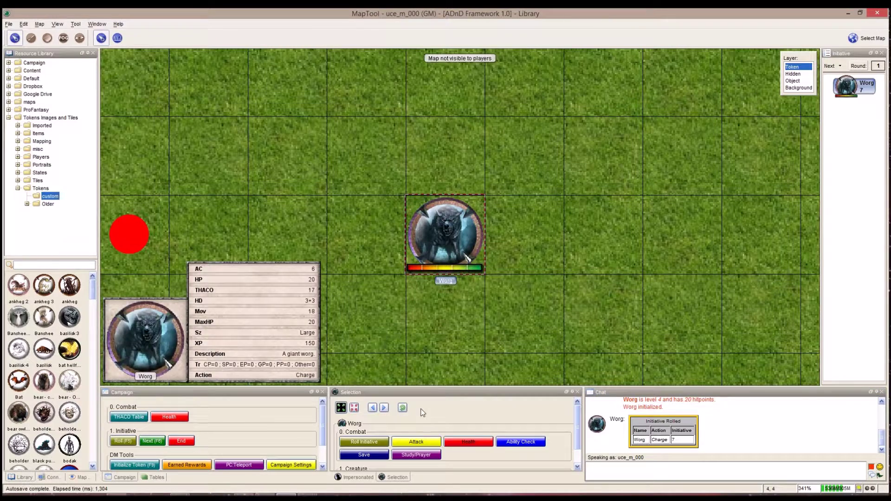
- Bring up the Worg's attacks and view the bite's editable settings without changing them
click(416, 443)
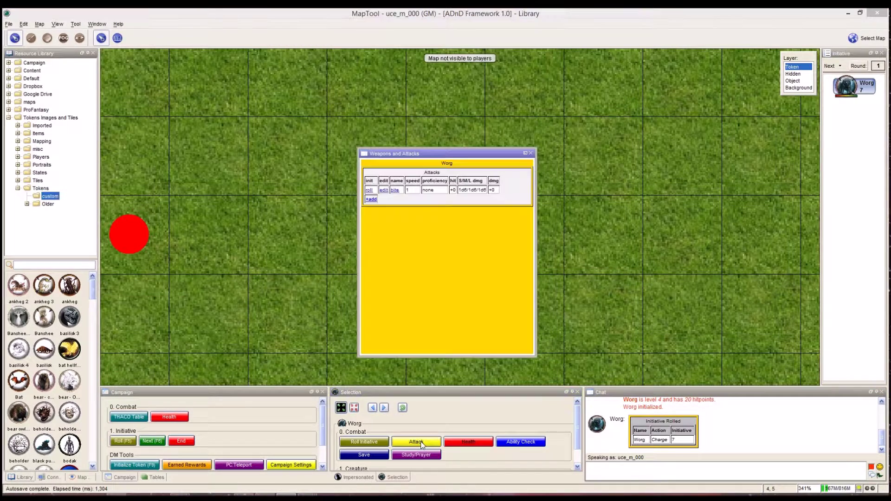
click(383, 191)
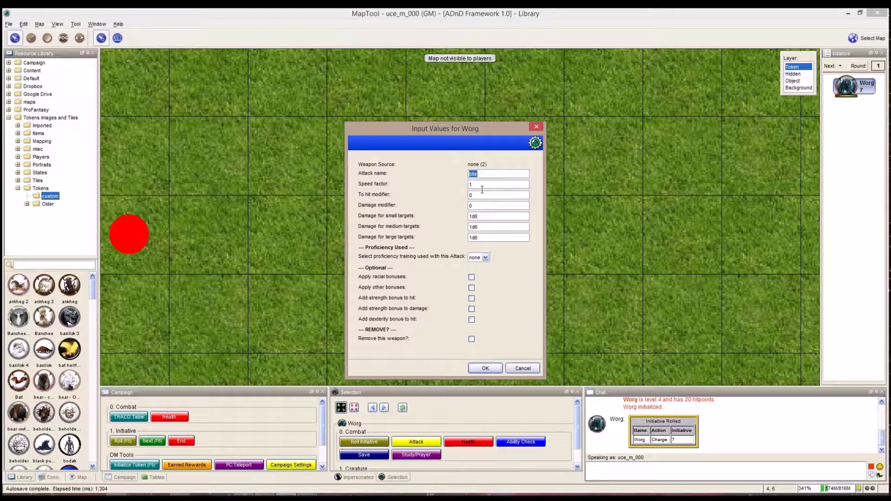
click(523, 369)
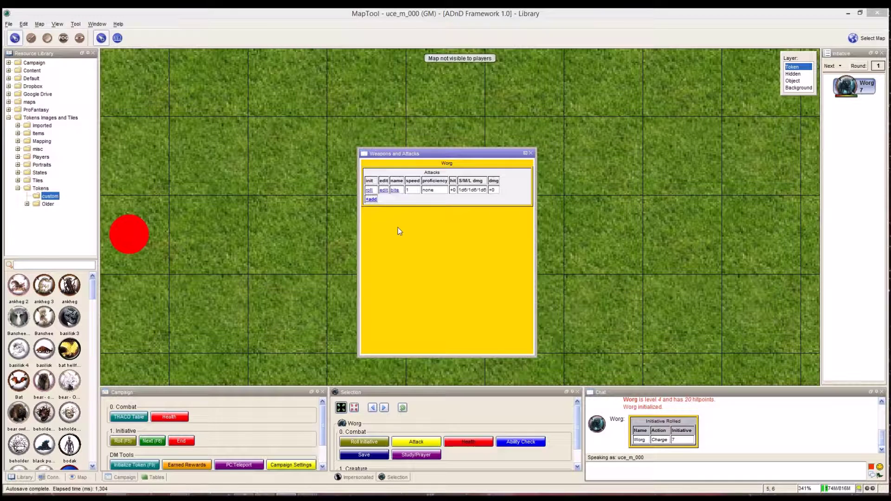
- Roll the Worg's bite attack with no situational modifiers and inspect the roll's calculation details
click(395, 190)
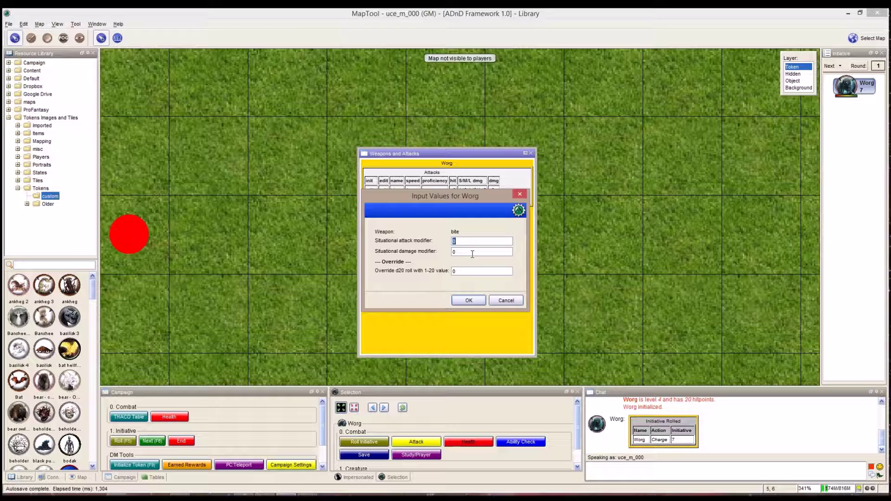
click(472, 304)
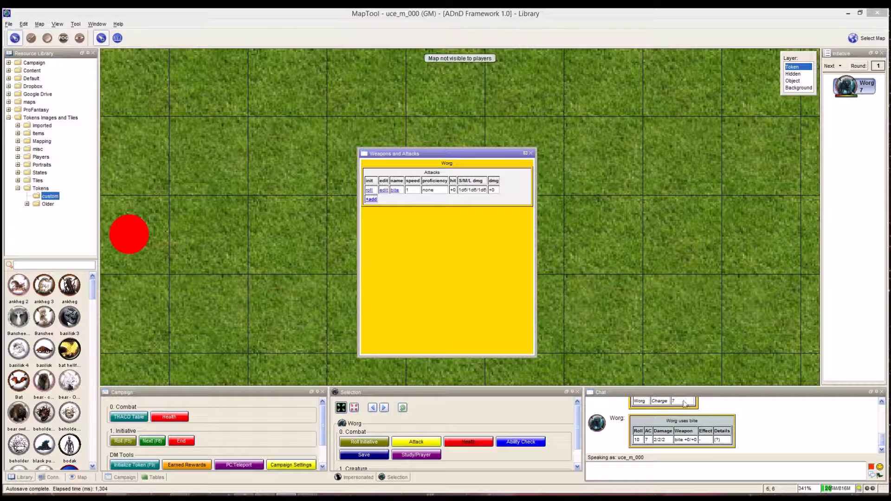
mouse_move(638, 442)
mouse_move(719, 442)
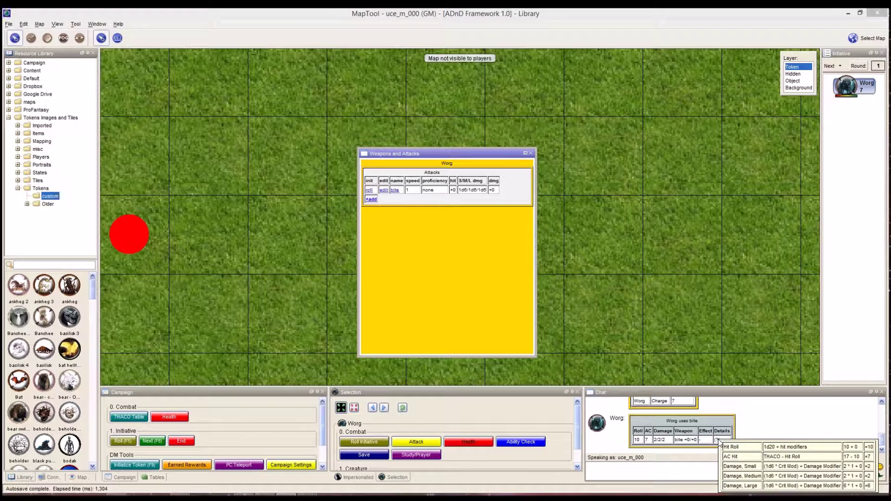
click(531, 154)
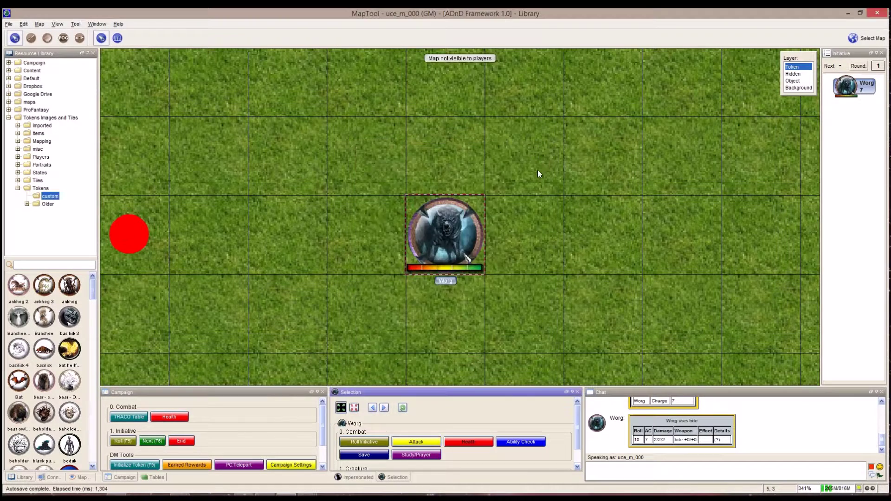
- Apply a health adjustment of -5 to the Worg
click(466, 444)
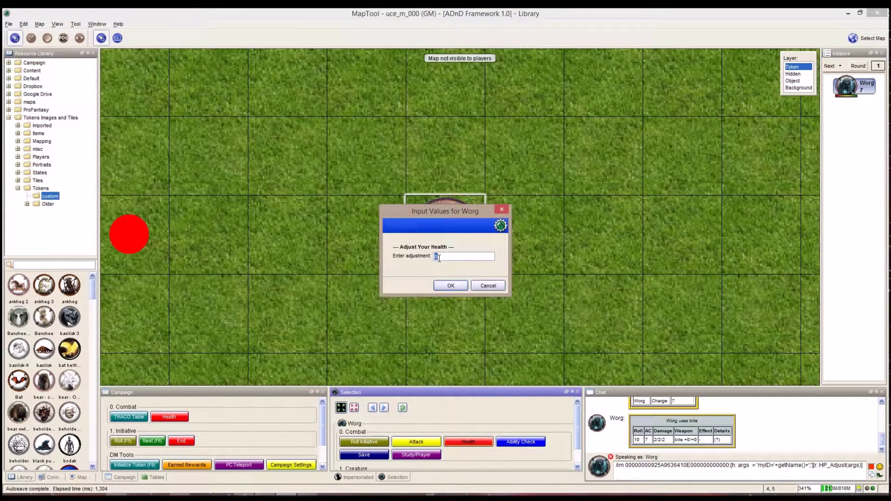
text(-5)
key(Return)
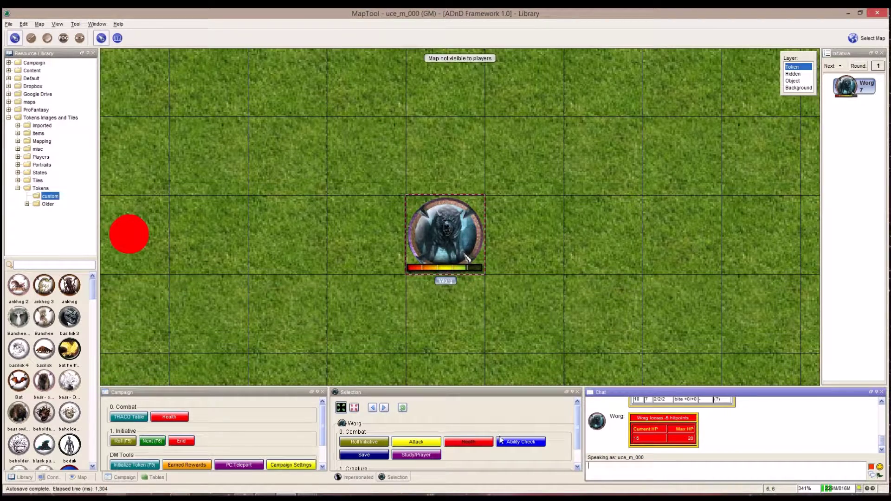
- Heal the Worg with a health adjustment of 6 and check its stat sheet
click(468, 442)
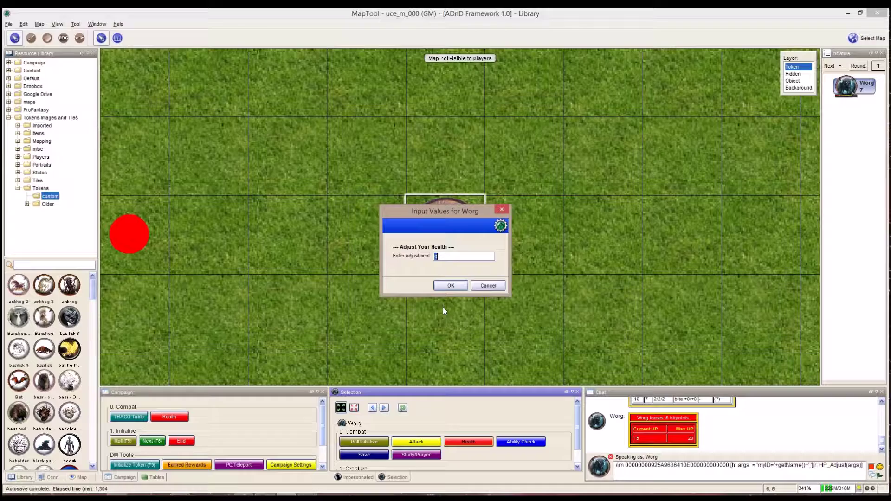
text(6)
key(Return)
mouse_move(458, 272)
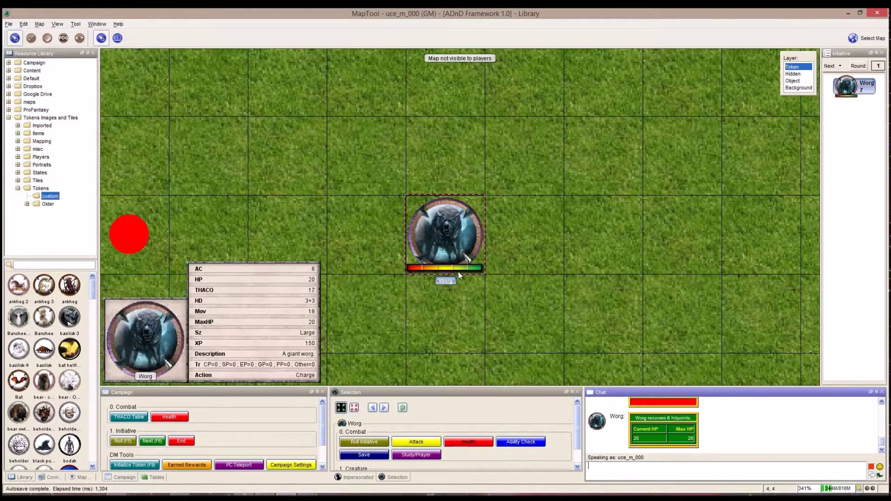
- Apply enough damage to kill the Worg and review the party's earned rewards without purging the logs
click(480, 443)
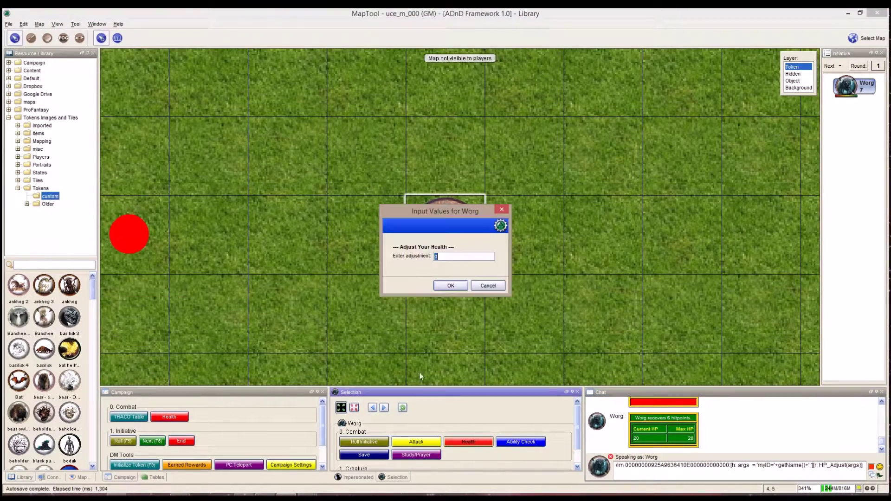
click(448, 284)
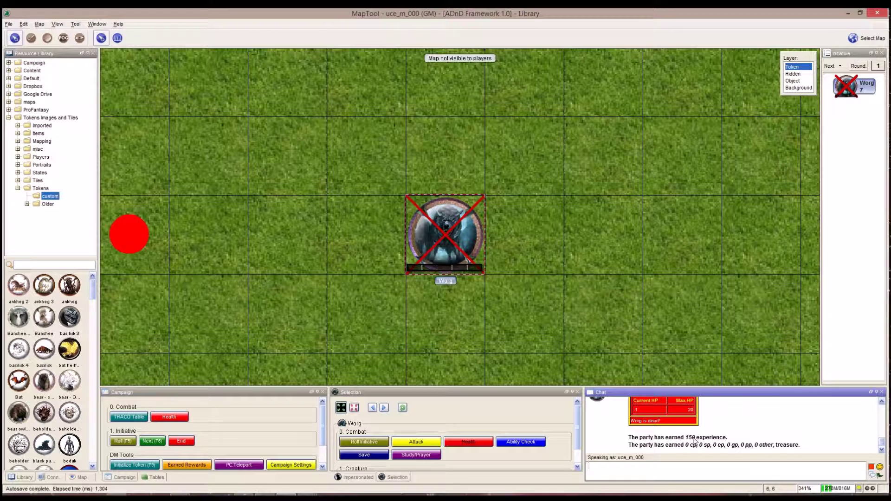
click(193, 466)
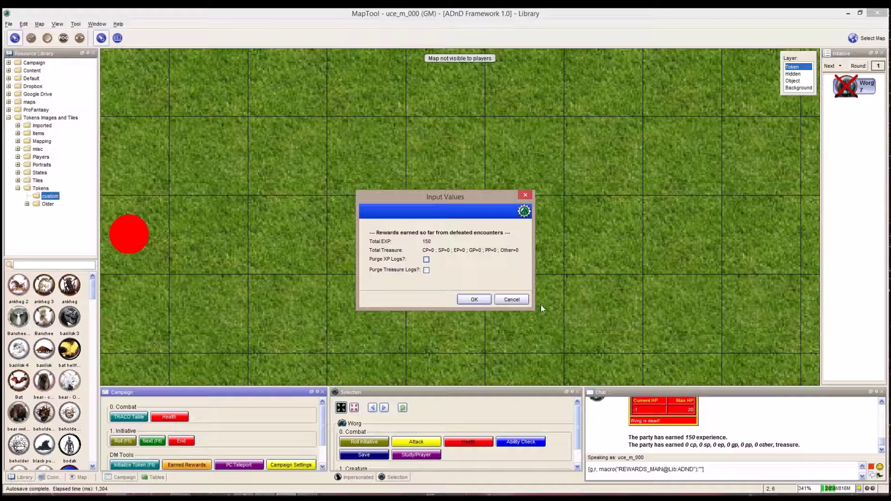
click(512, 301)
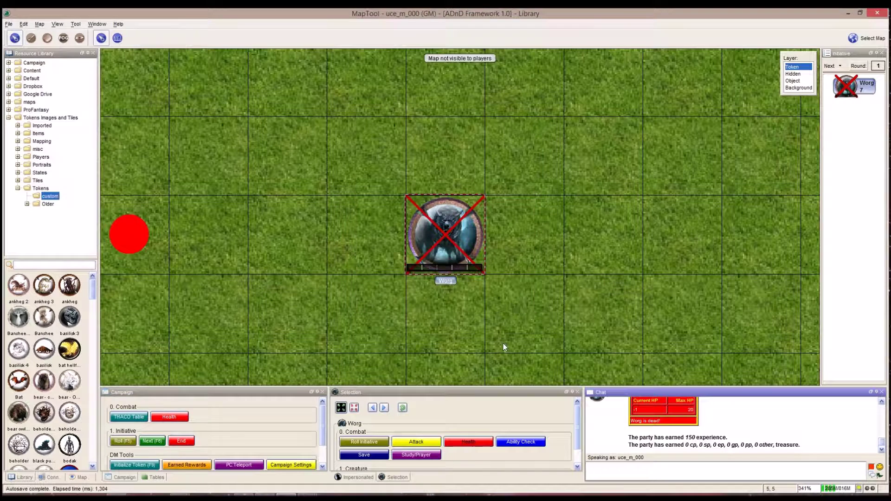
- Revive the dead Worg with a health adjustment of 30
click(477, 443)
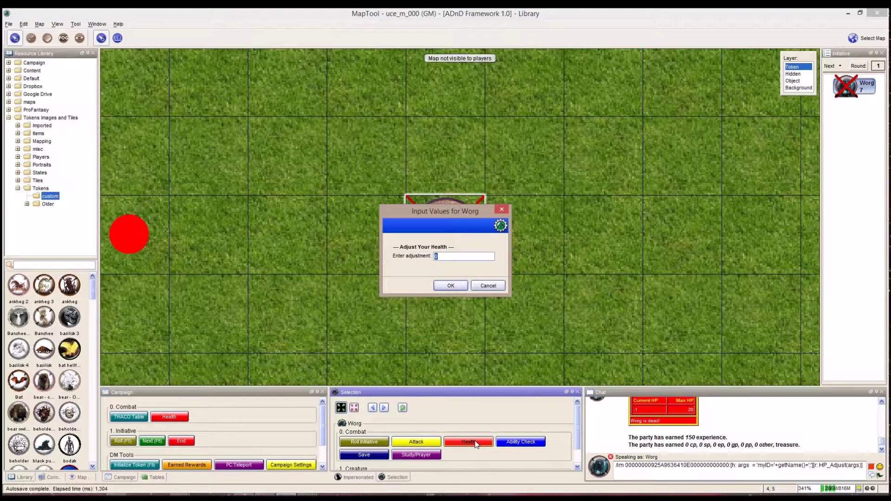
text(30)
key(Return)
mouse_move(451, 243)
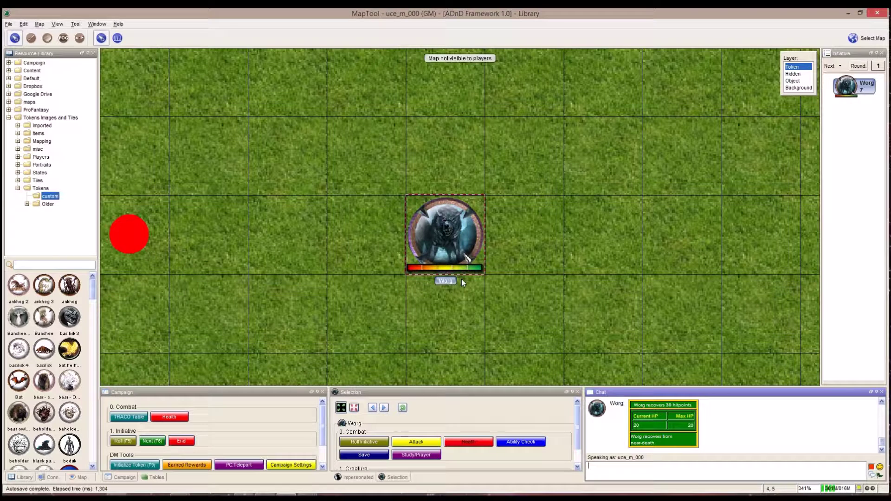
- Roll a Strength ability check for the Worg with score 10 and check modifier 2, and inspect the result
click(531, 444)
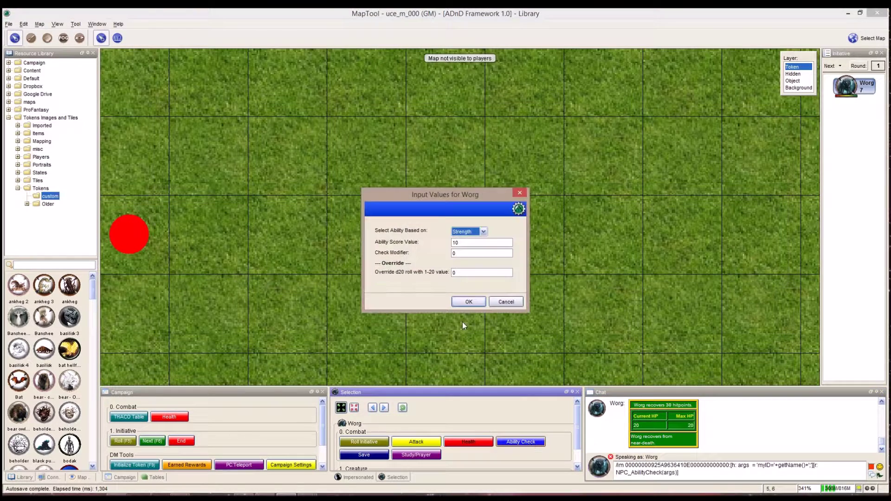
click(468, 252)
text(2)
click(466, 303)
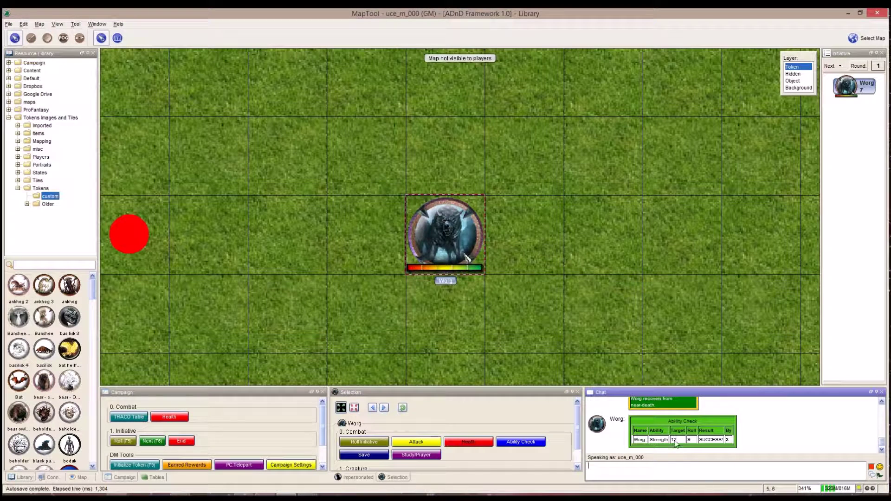
mouse_move(677, 444)
mouse_move(729, 442)
- Roll the Worg's saving throw against Petrification or Polymorph and inspect how the roll was calculated
click(364, 454)
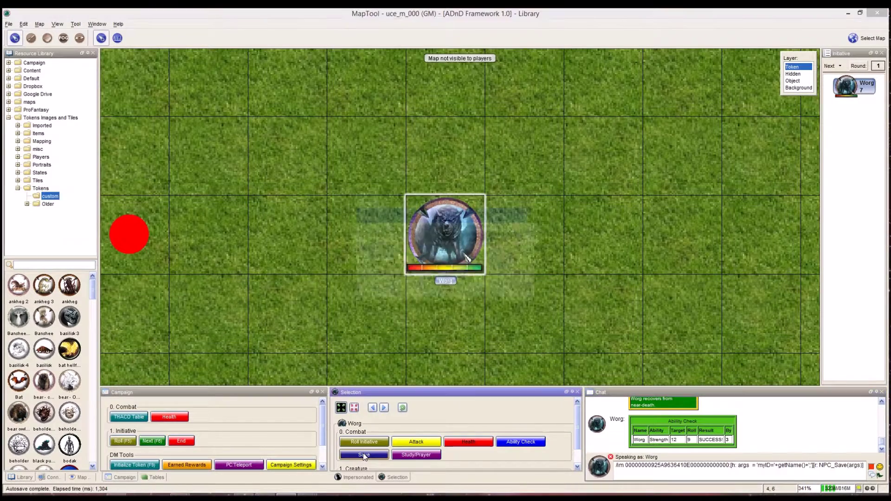
click(486, 236)
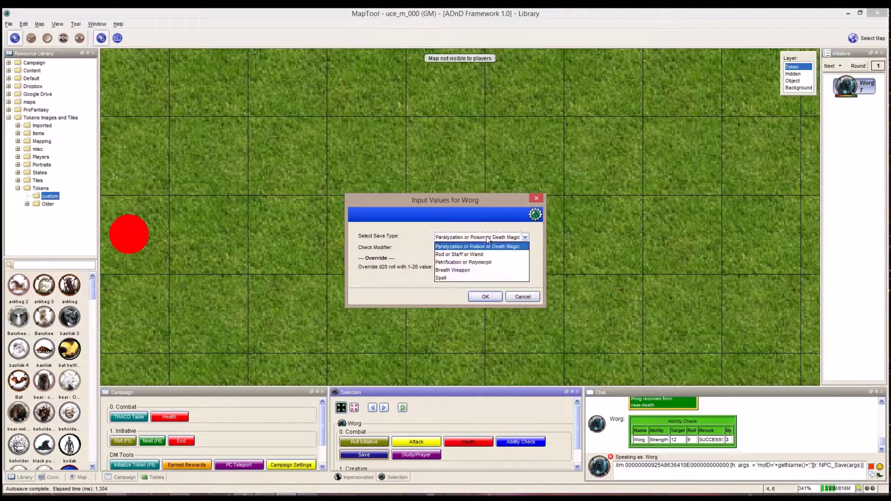
click(473, 261)
click(472, 299)
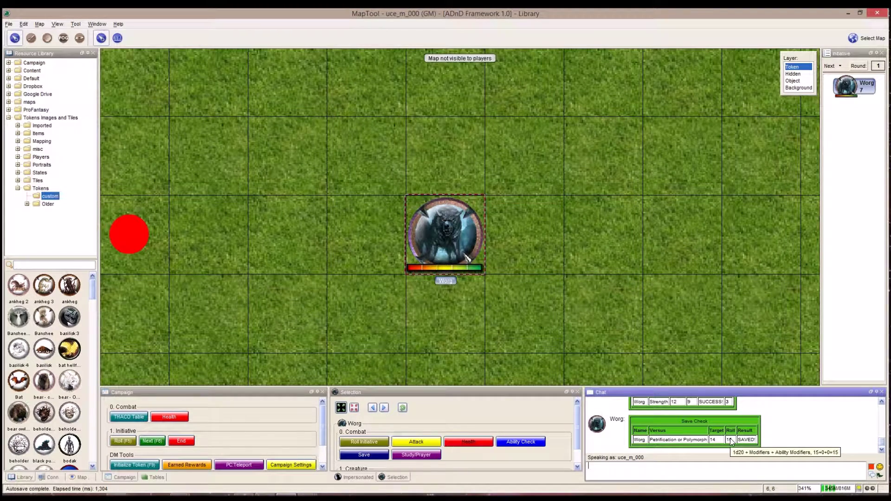
- Browse the learnable arcane spells by level in the Worg's spellbook and learn the level 1 spell sleep
click(420, 457)
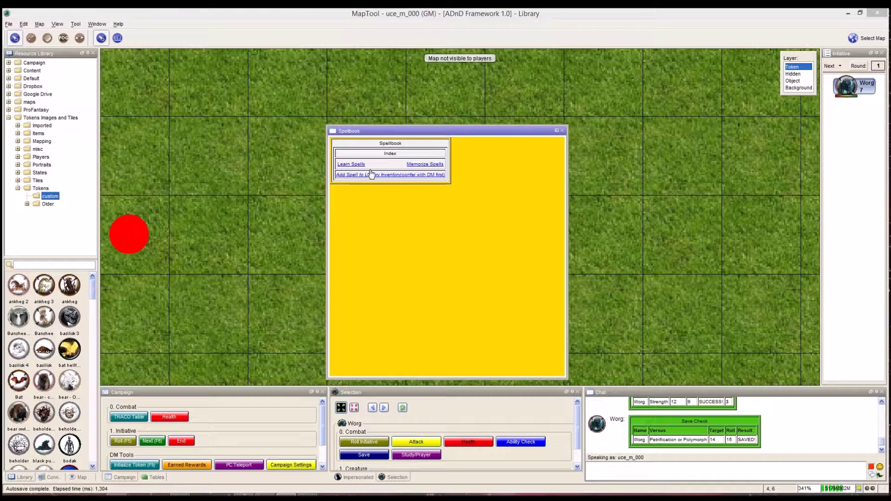
click(342, 165)
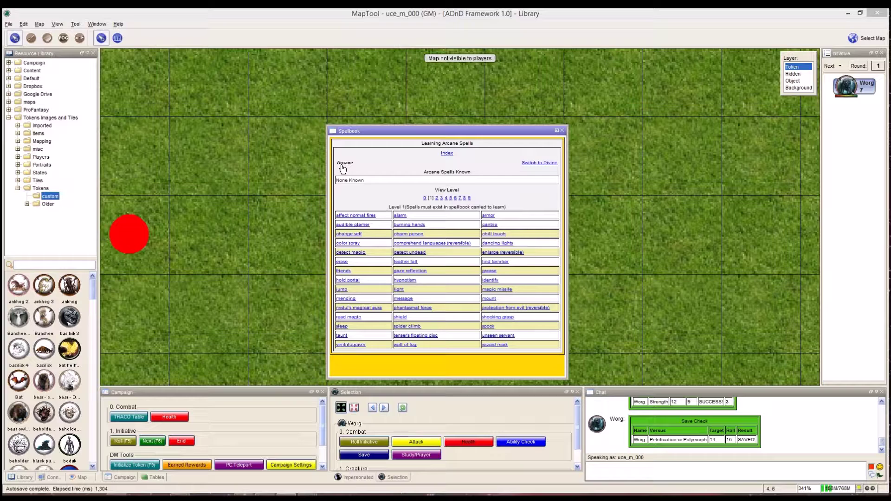
click(438, 198)
click(441, 199)
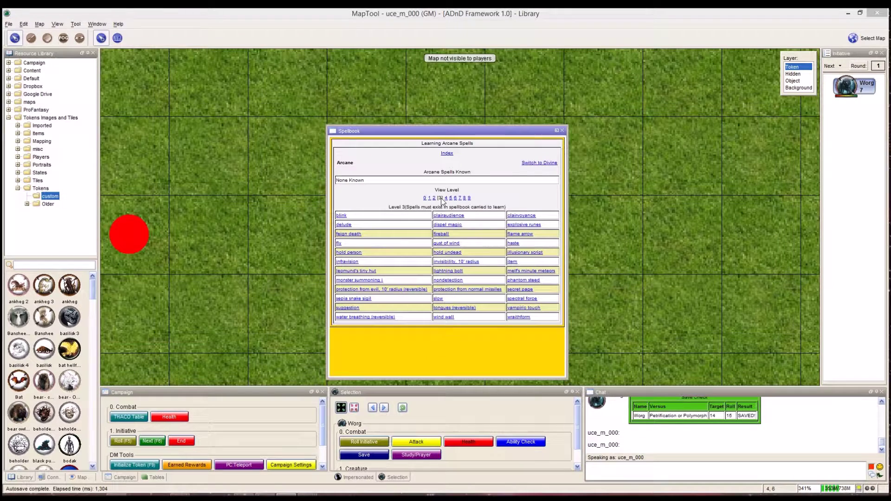
click(430, 198)
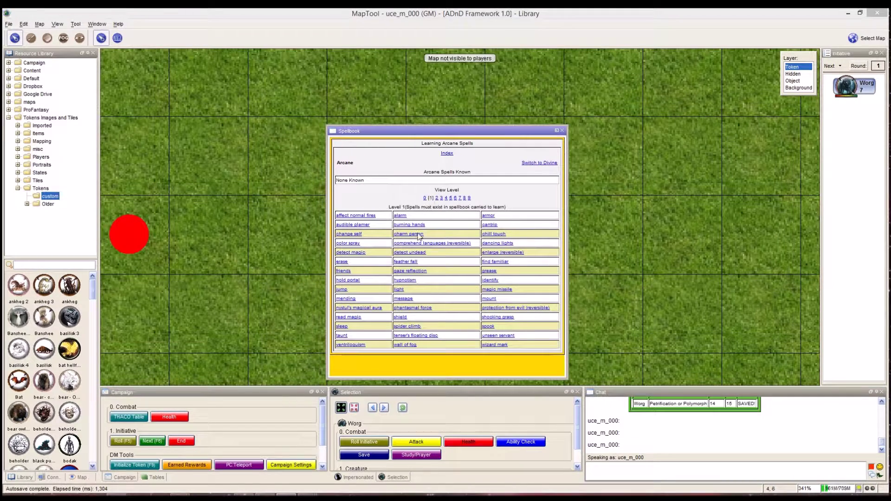
mouse_move(370, 239)
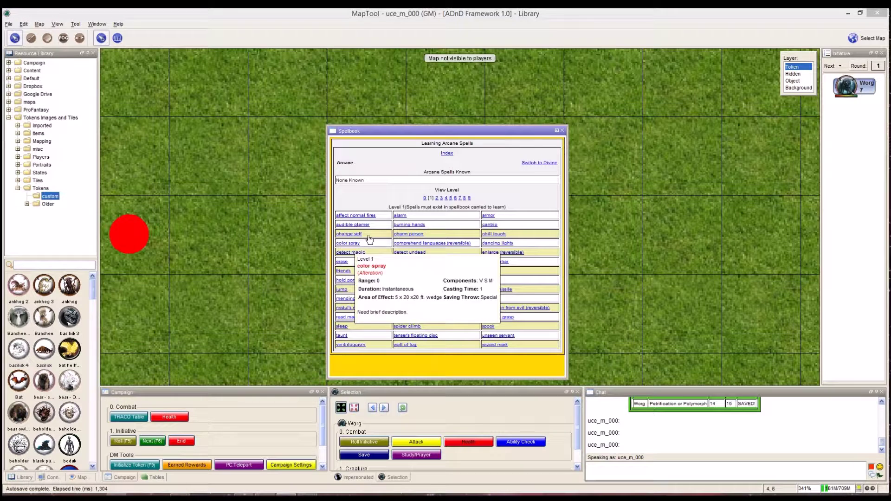
mouse_move(402, 321)
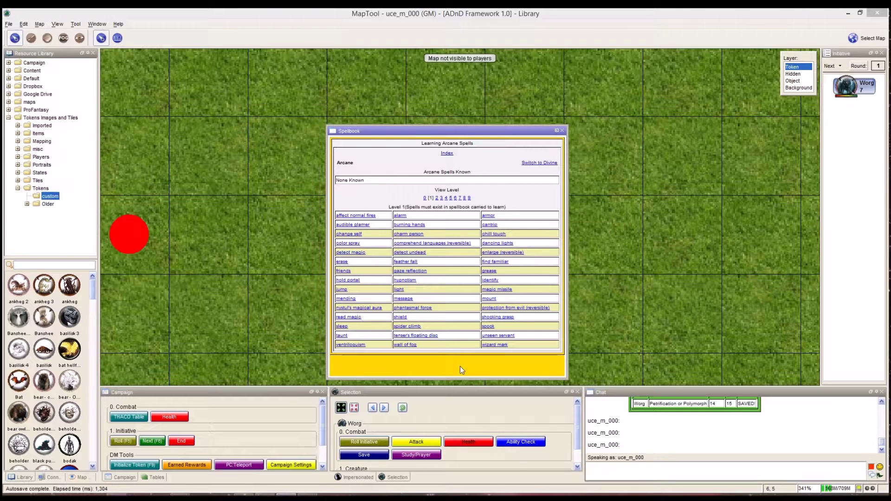
click(342, 327)
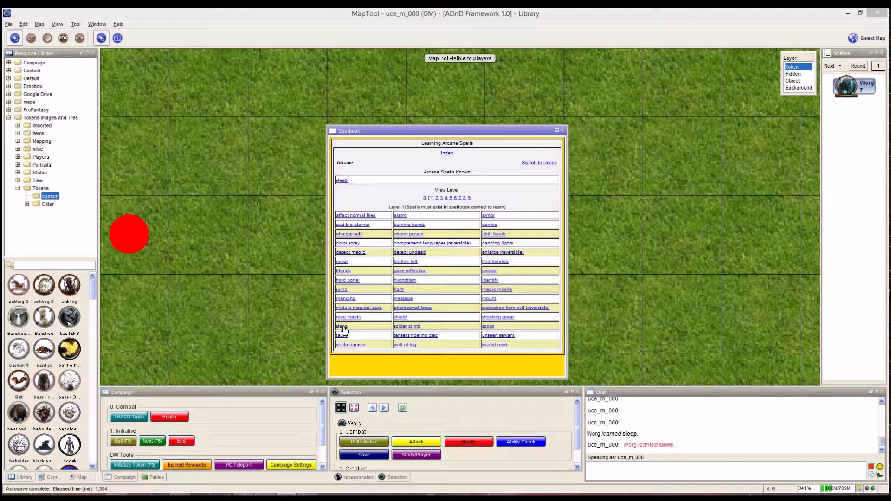
- Learn the level 1 arcane spells detect magic and magic missile for the Worg and return to the spellbook index
click(350, 253)
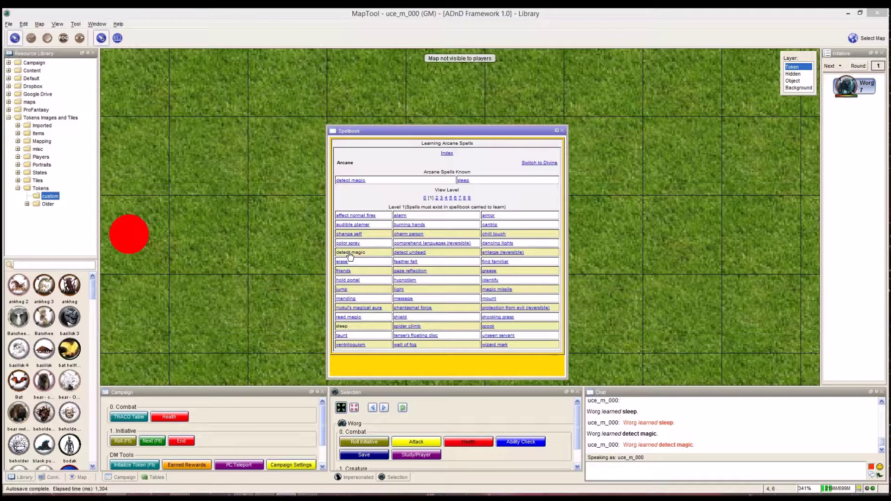
click(491, 290)
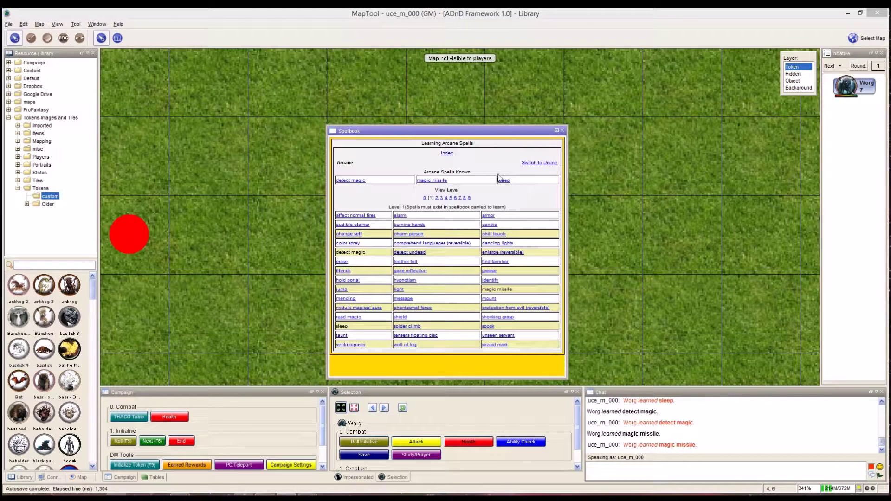
click(447, 154)
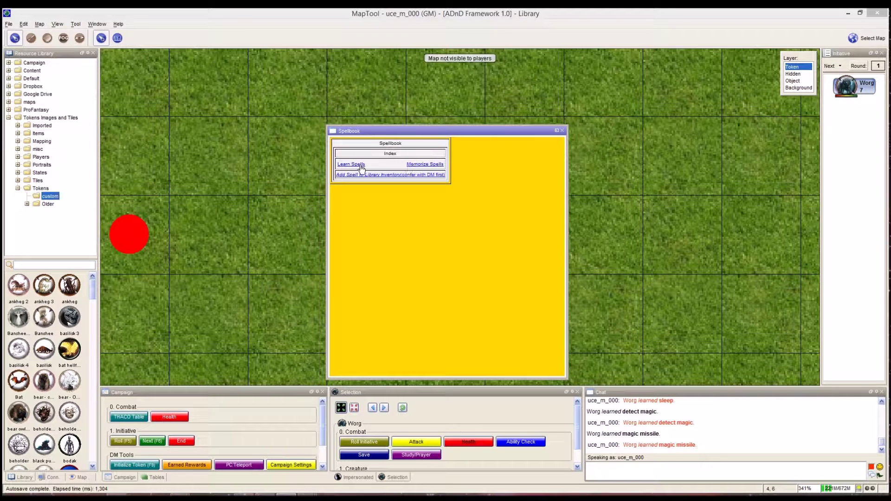
- Memorize magic missile twice and sleep once from the Worg's level 1 arcane spells
click(429, 167)
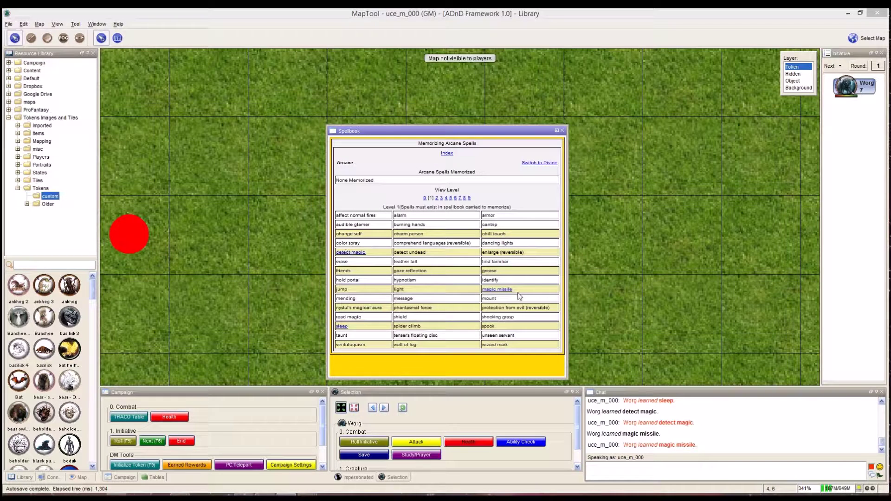
mouse_move(353, 255)
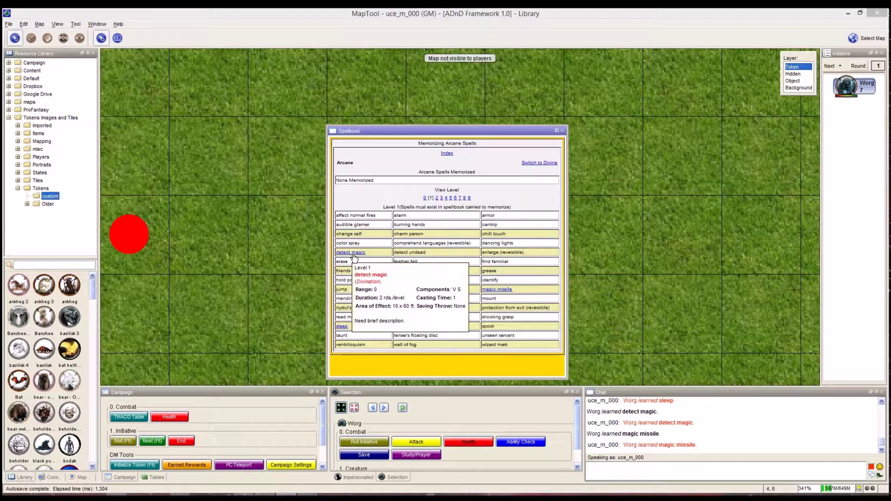
click(504, 291)
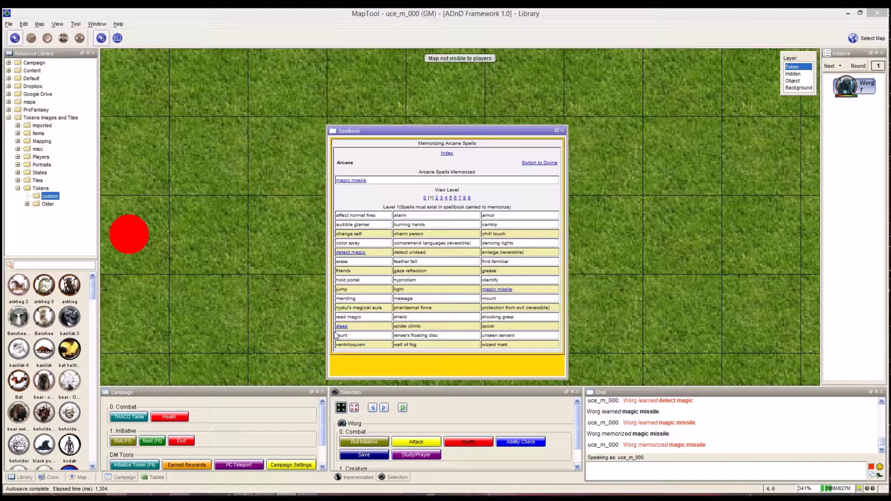
click(497, 290)
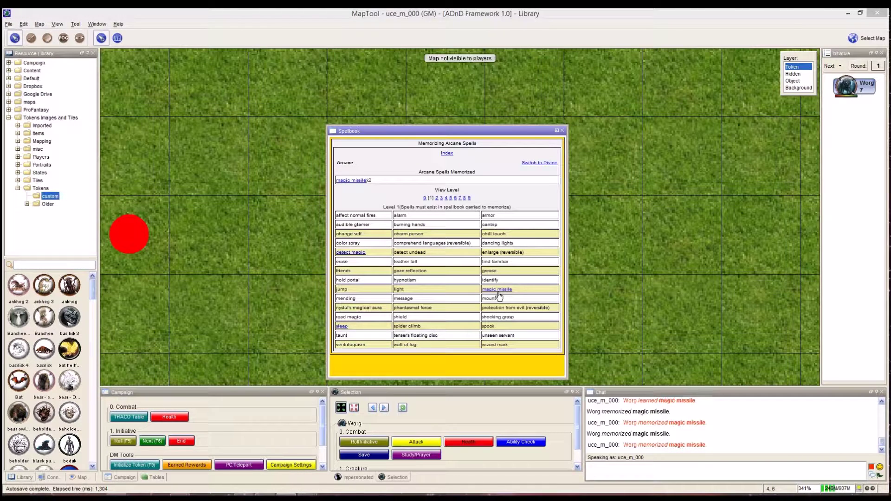
click(342, 327)
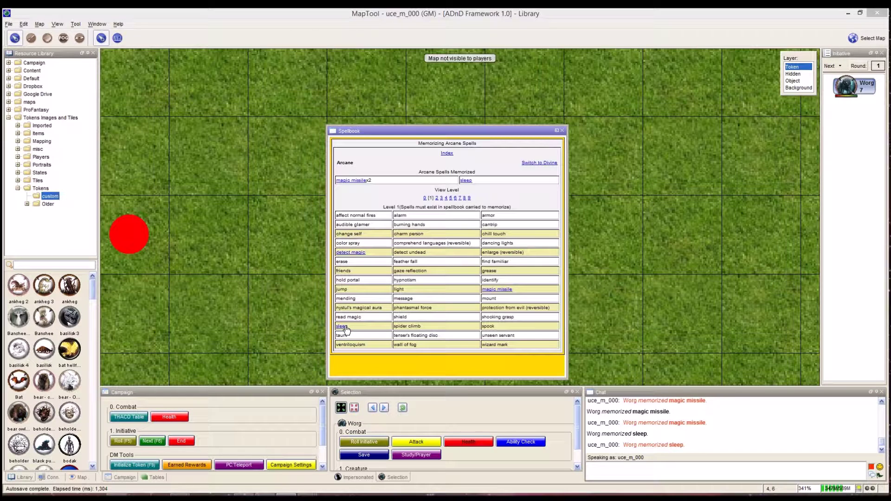
- Review the Worg's arcane learning list and the divine memorization list, and close the spellbook
click(446, 156)
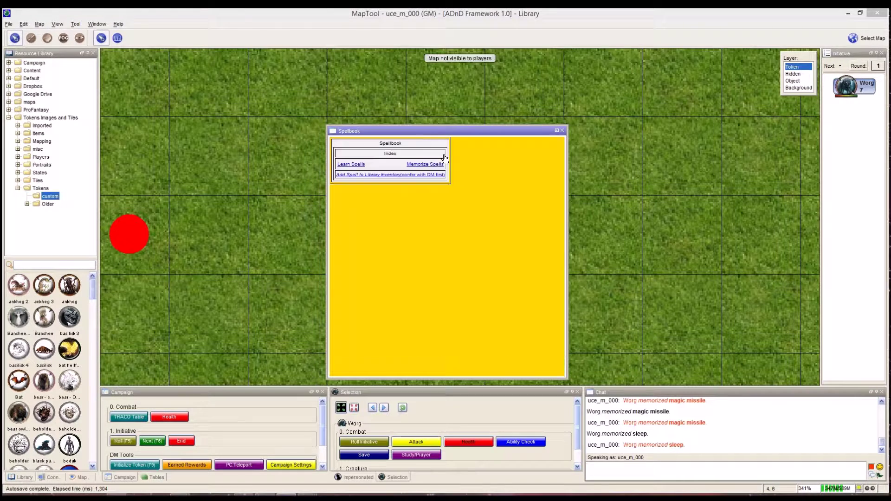
click(352, 165)
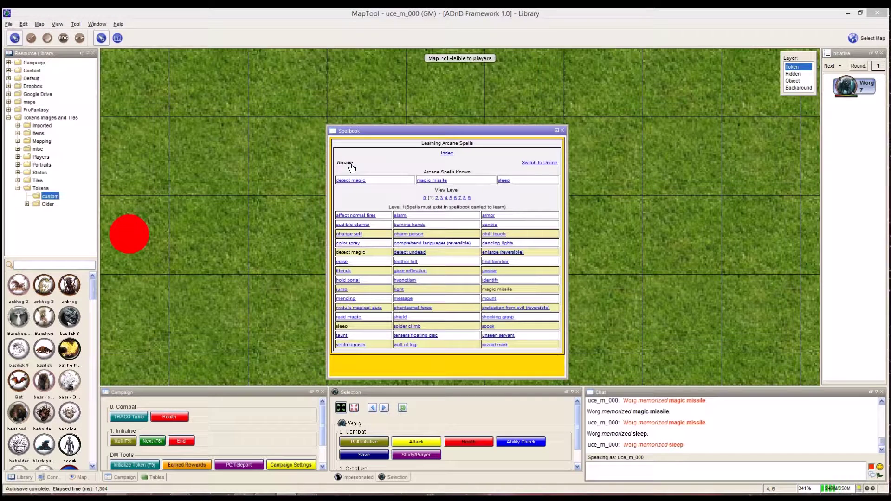
click(452, 158)
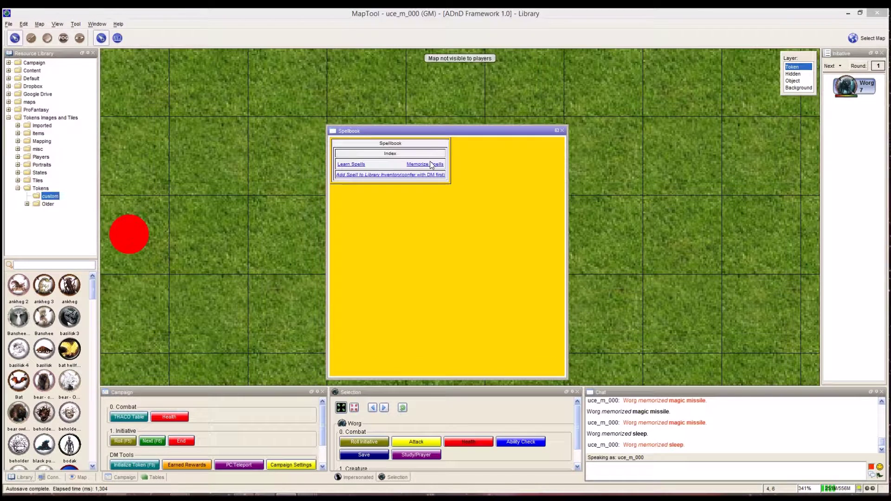
click(431, 165)
click(540, 164)
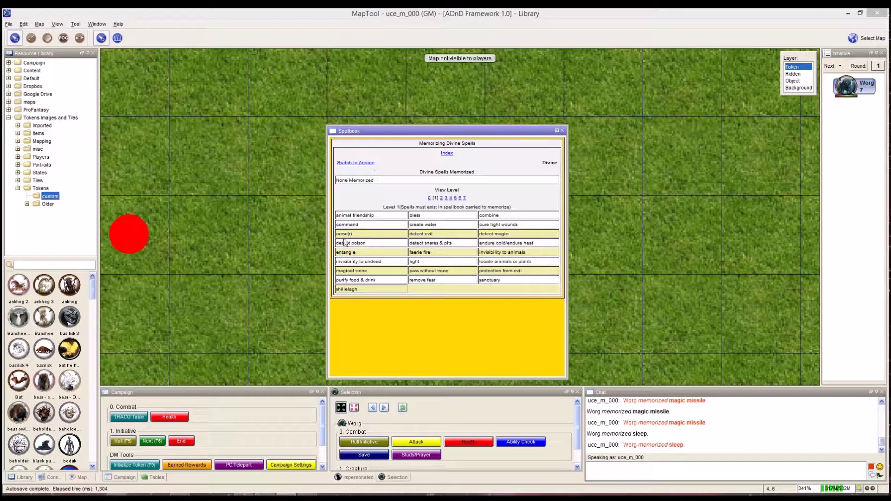
click(446, 154)
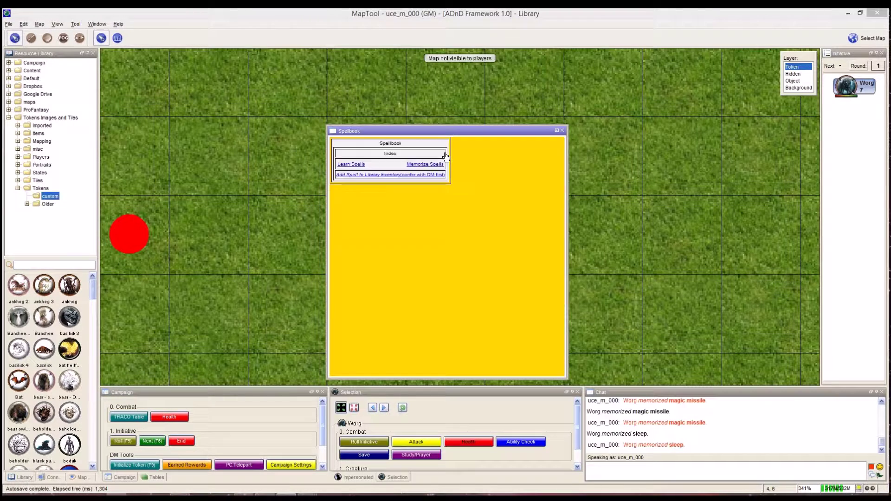
click(563, 132)
- Cast one memorized magic missile from the Worg's spellbook and open the spell's link in the chat
mouse_move(420, 249)
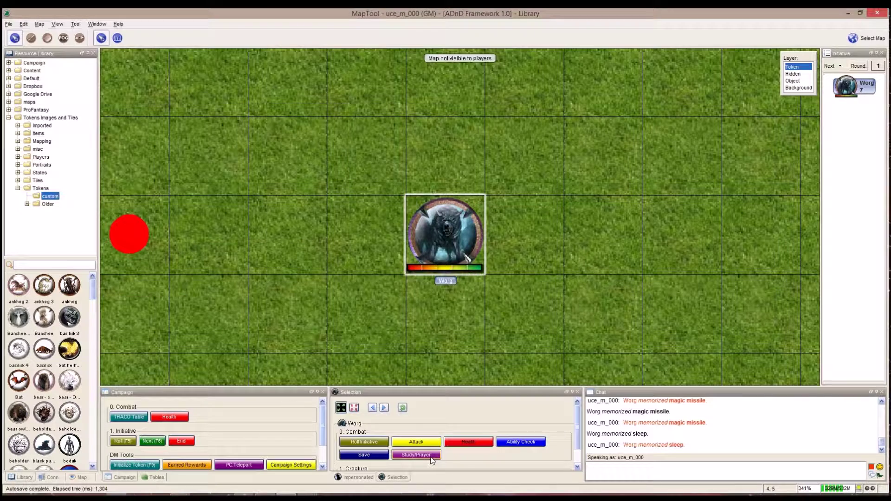
click(416, 455)
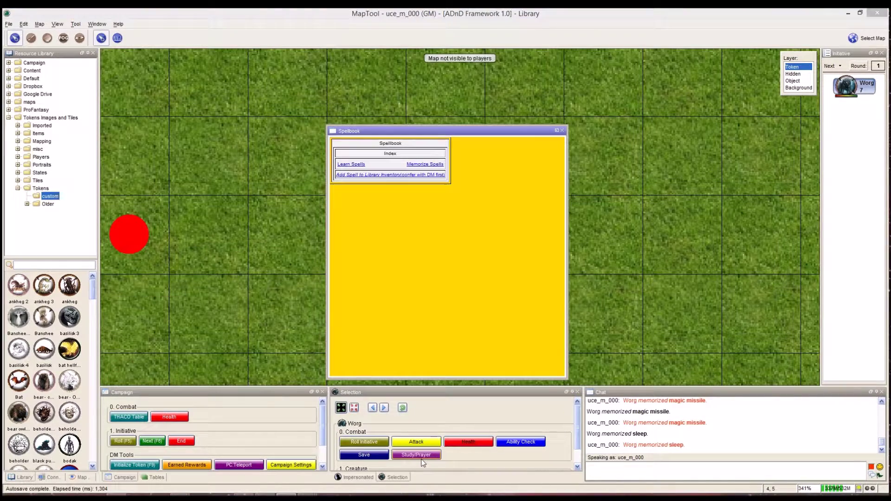
click(420, 165)
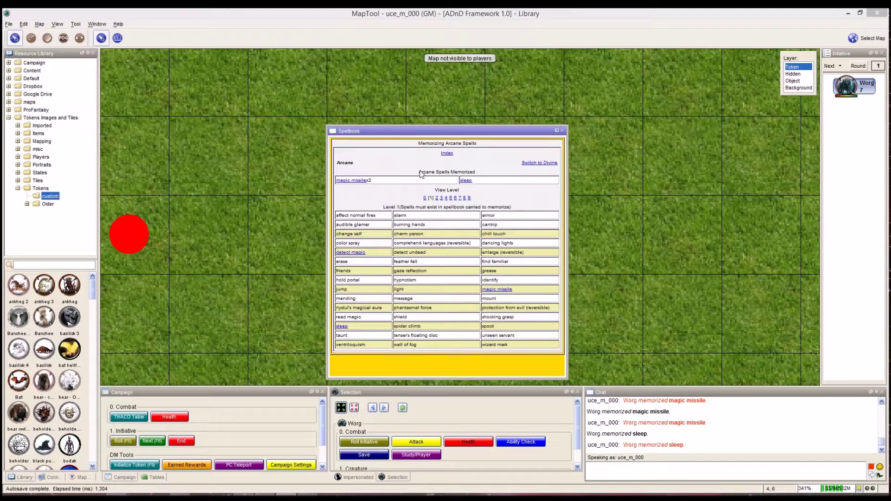
click(358, 182)
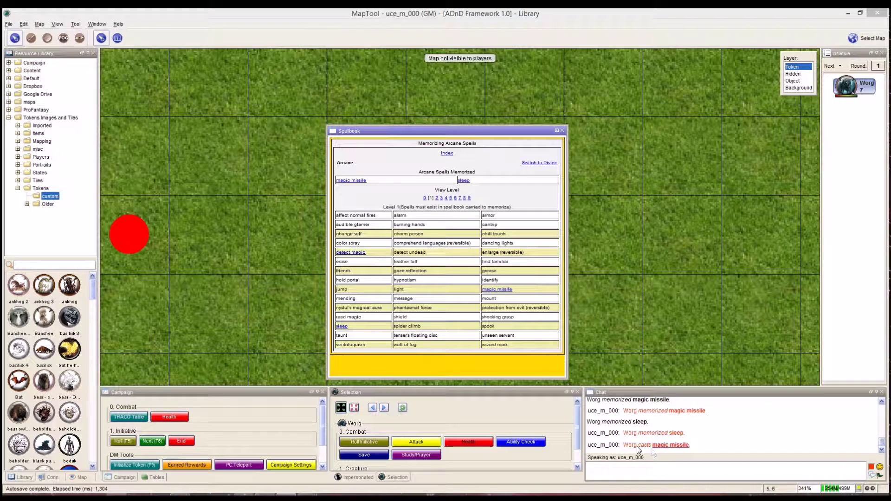
click(675, 446)
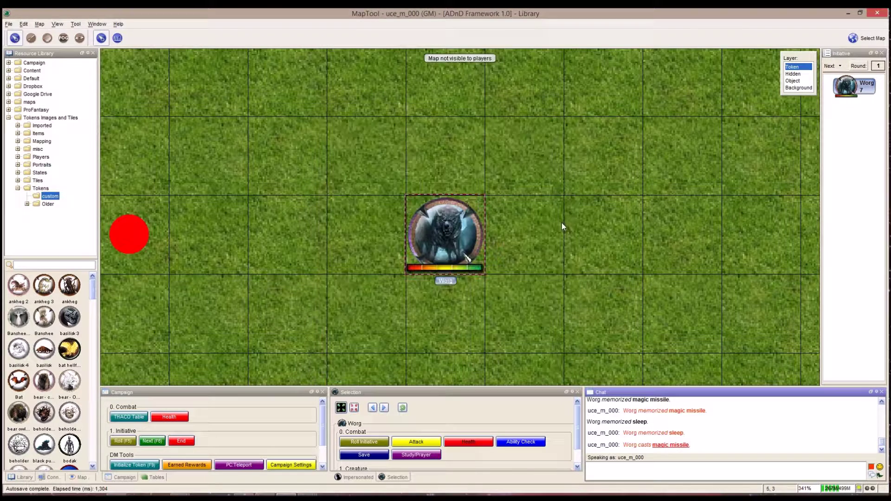
click(532, 269)
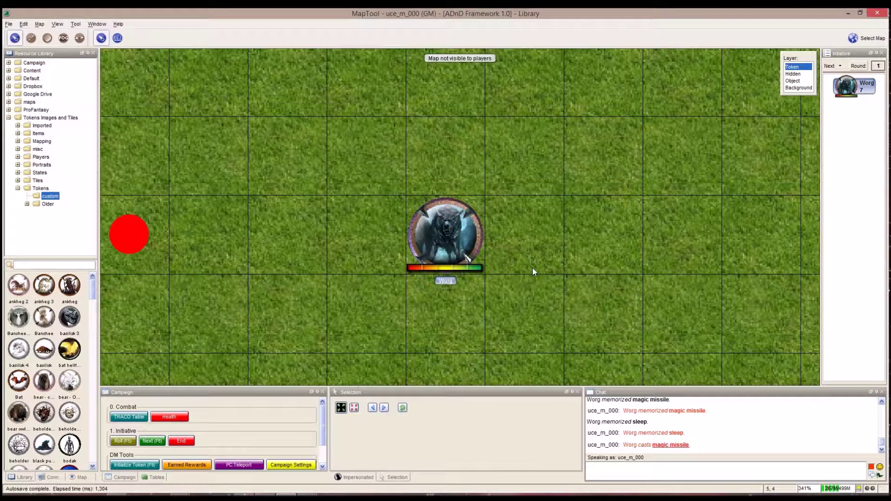
click(447, 242)
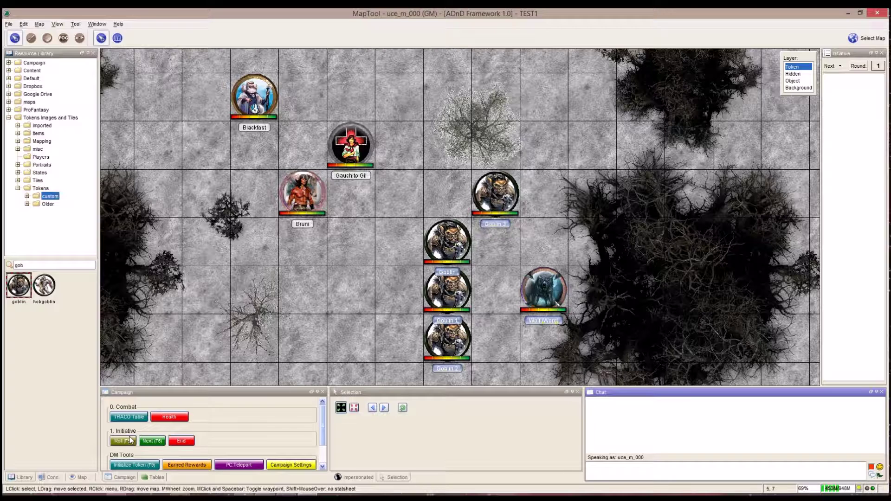
click(128, 407)
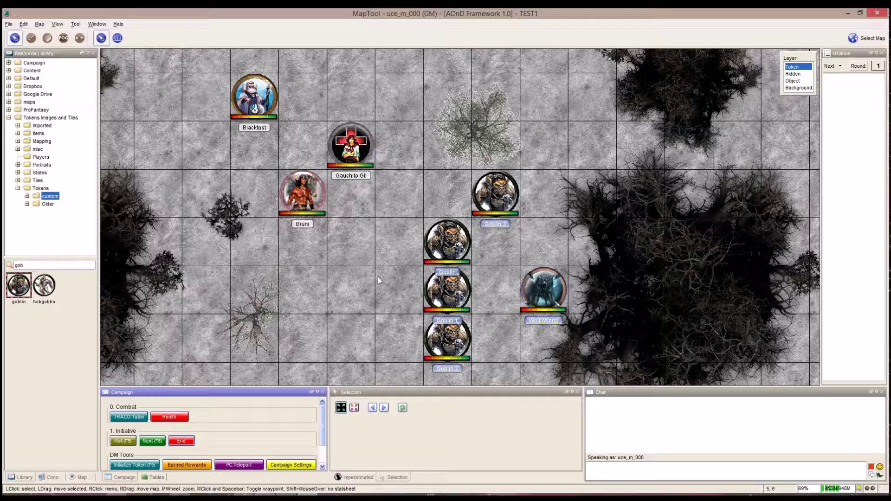
- Roll initiative for all four goblins on the TEST1 map with Charge as each one's action
mouse_move(494, 204)
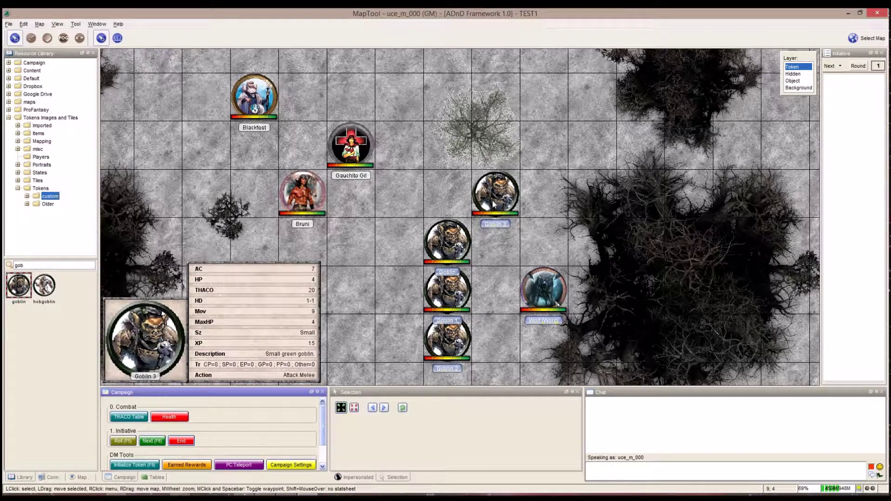
drag(423, 153, 508, 367)
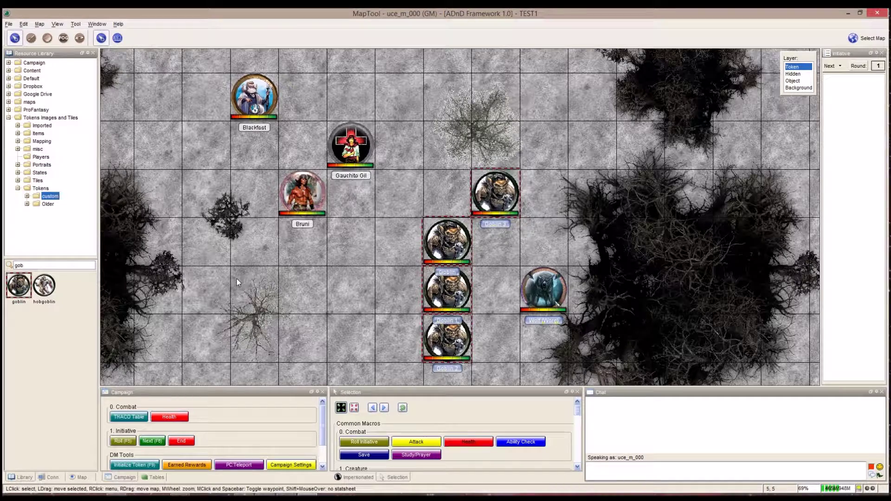
click(123, 441)
click(501, 237)
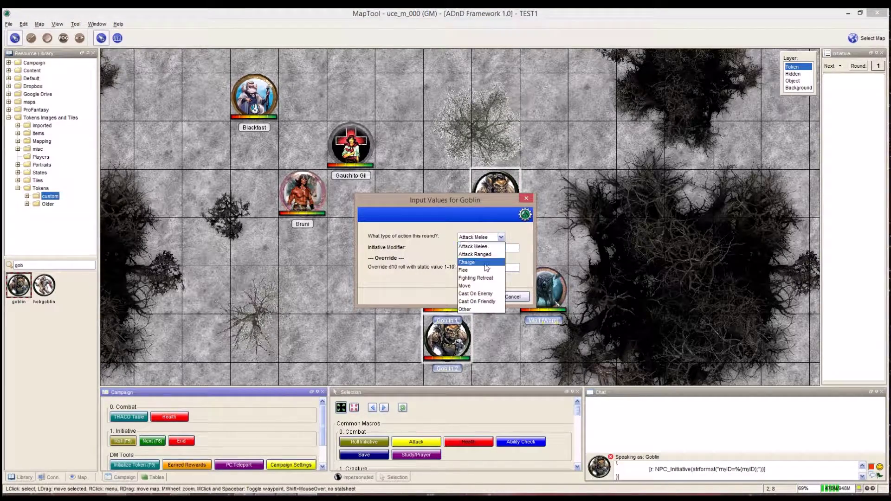
click(486, 268)
click(484, 298)
click(501, 237)
click(486, 268)
click(485, 297)
click(502, 237)
click(486, 268)
click(477, 298)
click(501, 237)
click(486, 268)
click(480, 297)
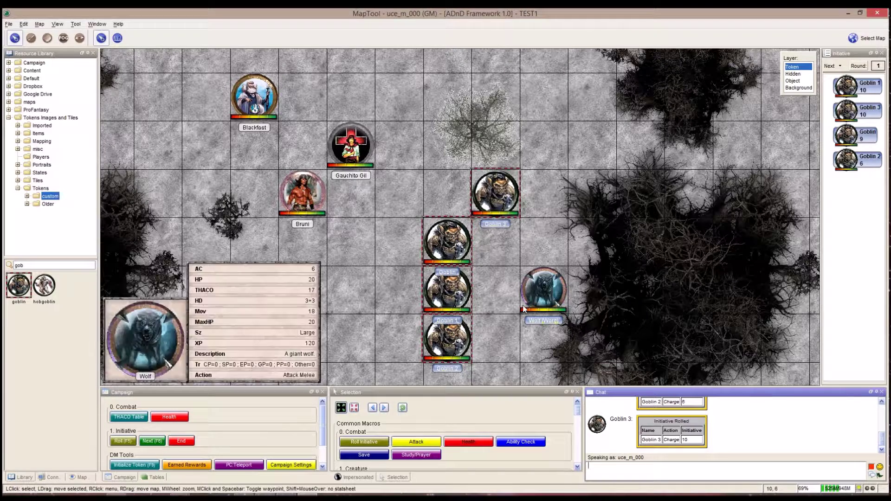
- Roll initiative for the Wolf (Worg) token with the Charge action
click(538, 299)
click(367, 442)
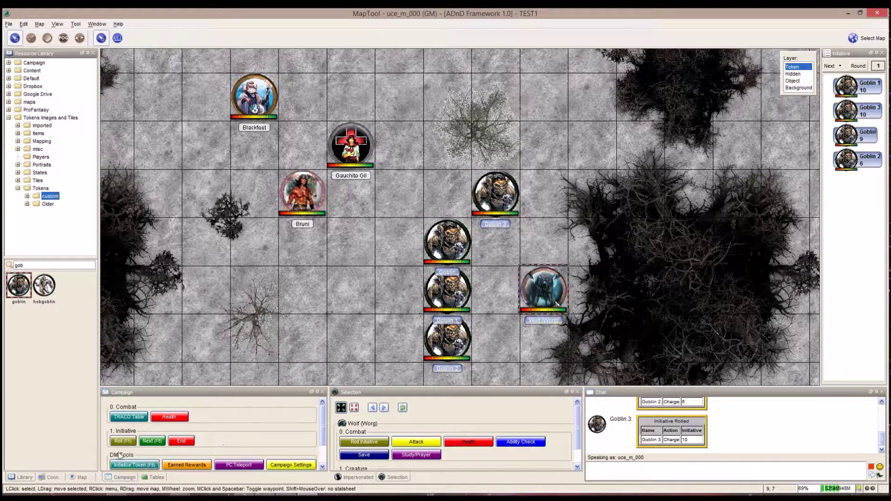
click(485, 238)
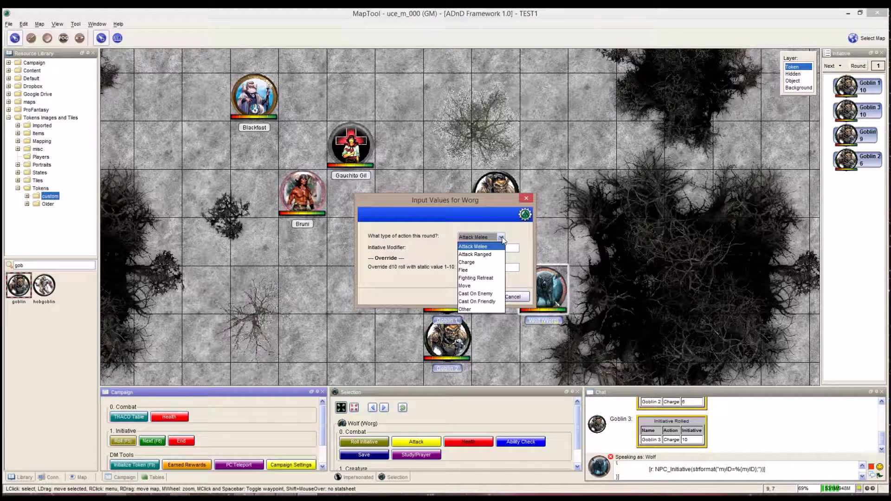
click(483, 263)
click(481, 300)
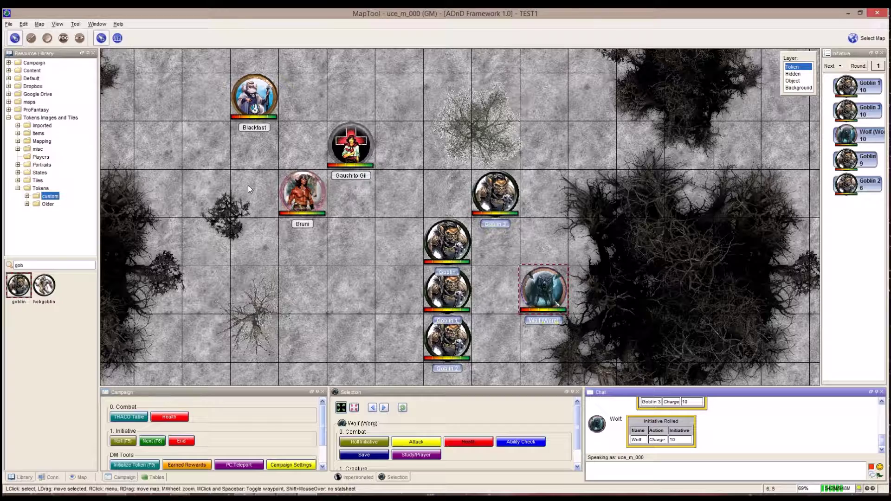
- Start an initiative roll for the three player characters together and give Bruni the Charge action
drag(202, 71, 381, 206)
click(125, 442)
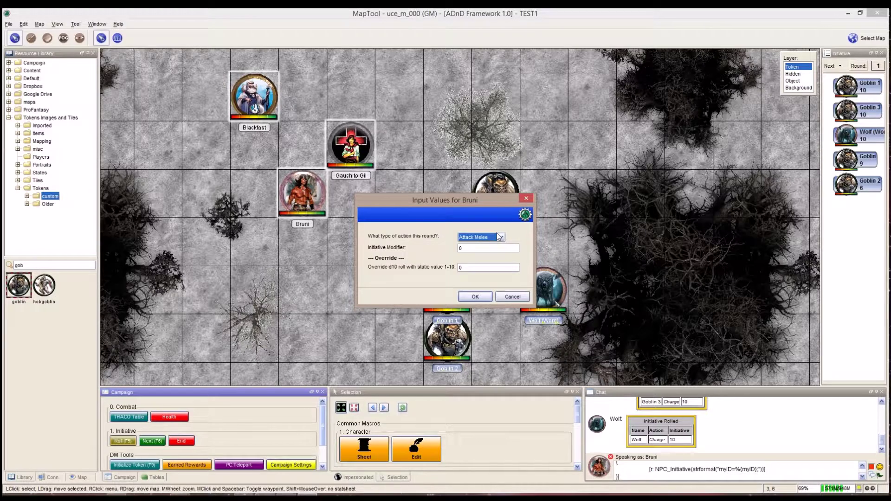
click(498, 238)
click(473, 263)
click(477, 297)
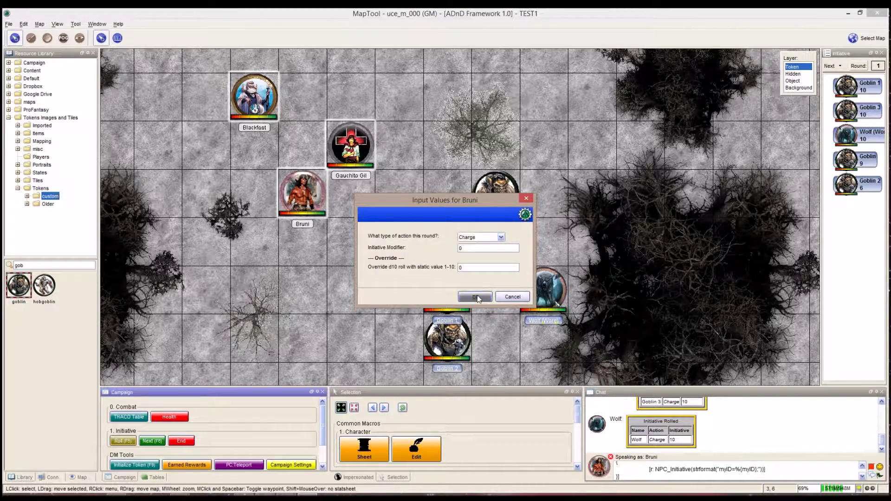
- Complete the group's initiative roll with Attack Ranged for Gauchito Gil and Cast On Enemy for Blackfoot
click(501, 237)
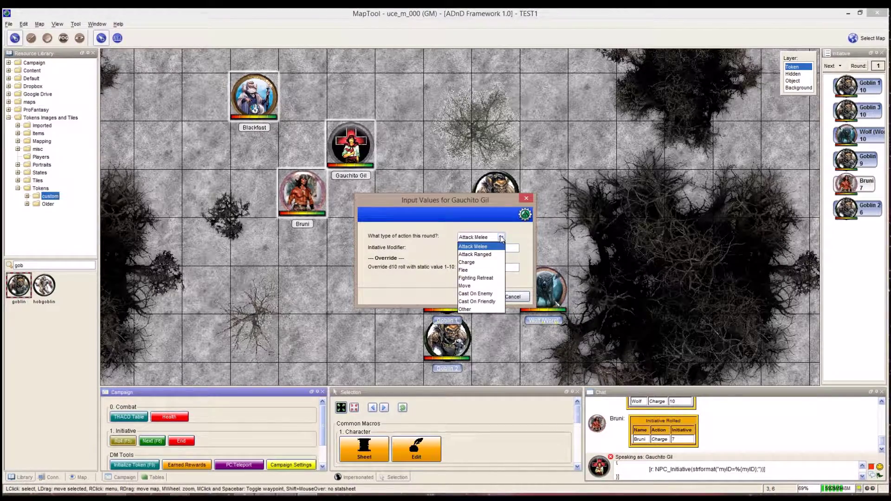
click(475, 255)
click(476, 298)
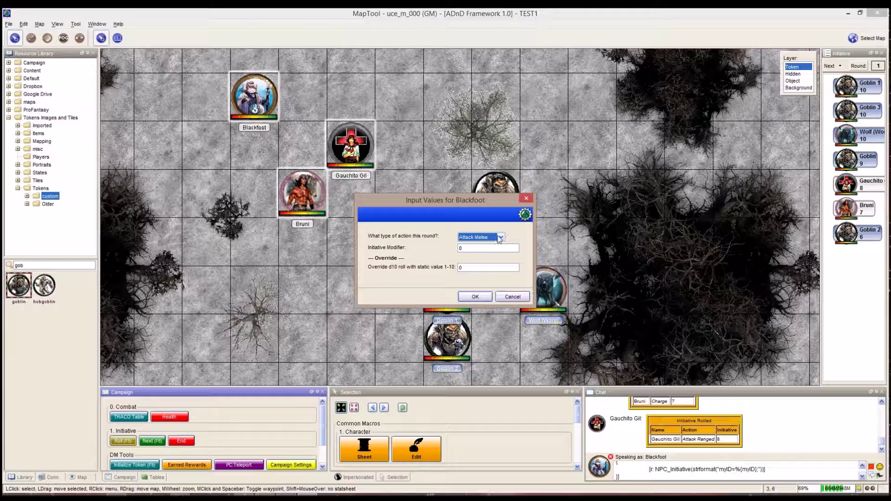
click(500, 237)
click(485, 294)
click(478, 298)
- Inspect the player characters' stat sheets on the map and clear the token selection
mouse_move(250, 78)
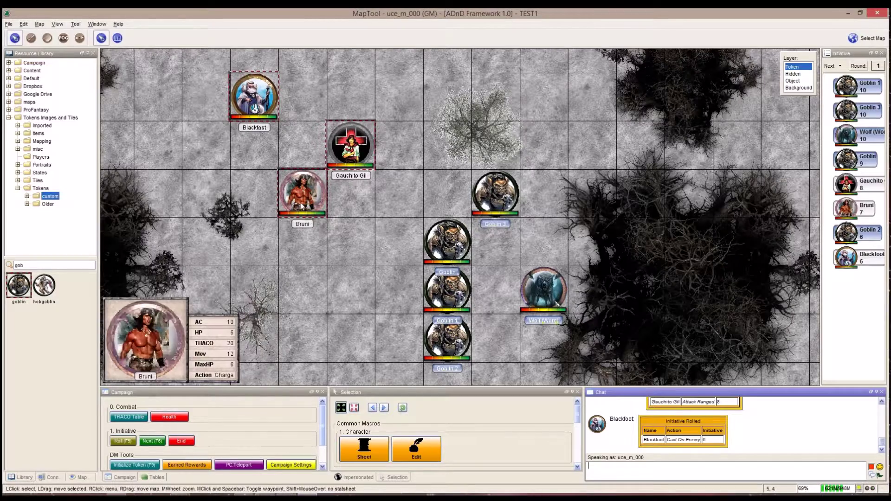
mouse_move(351, 162)
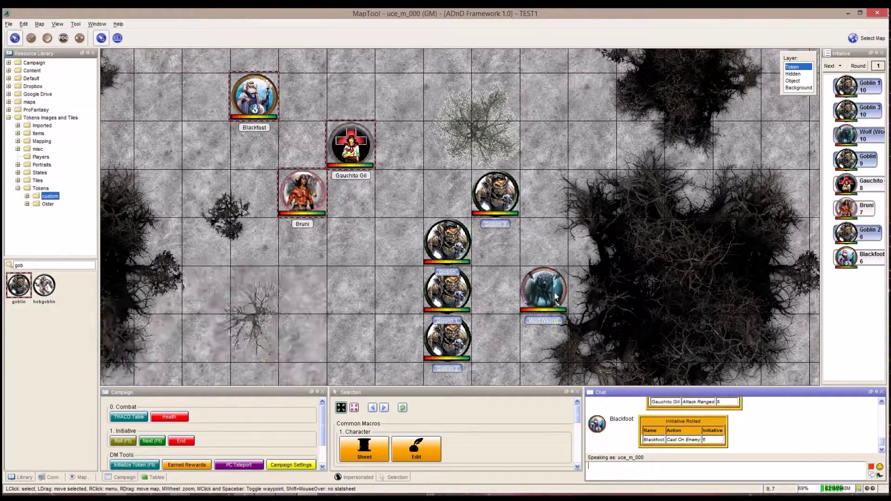
click(361, 266)
drag(353, 252, 414, 260)
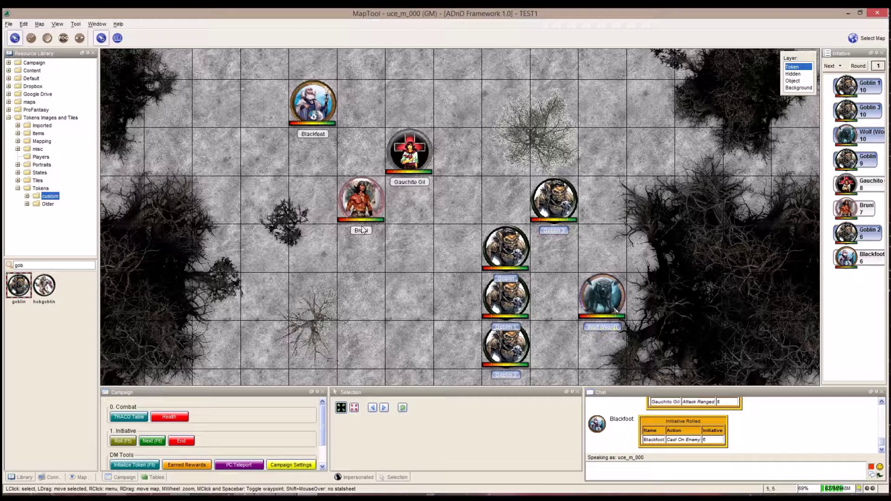
- Start round 1 by giving the first combatant its turn, and review the options for syncing players to the current view and map
click(150, 442)
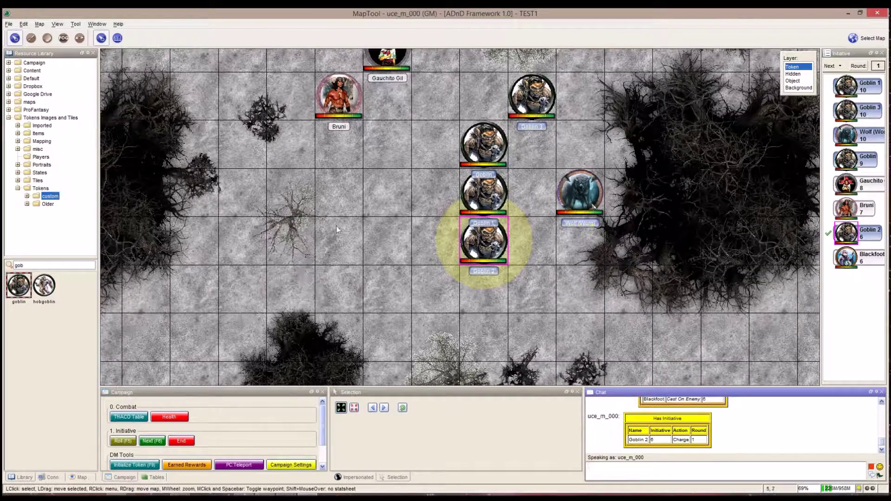
mouse_move(501, 252)
click(97, 24)
mouse_move(65, 27)
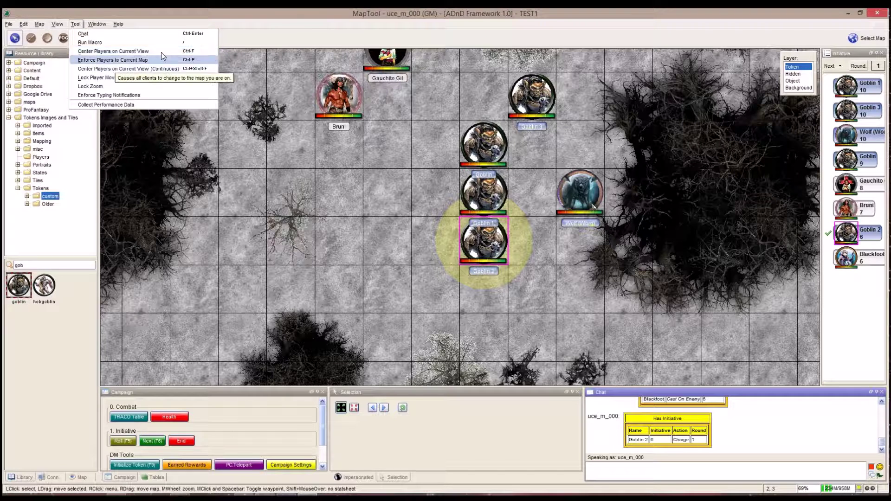
click(303, 18)
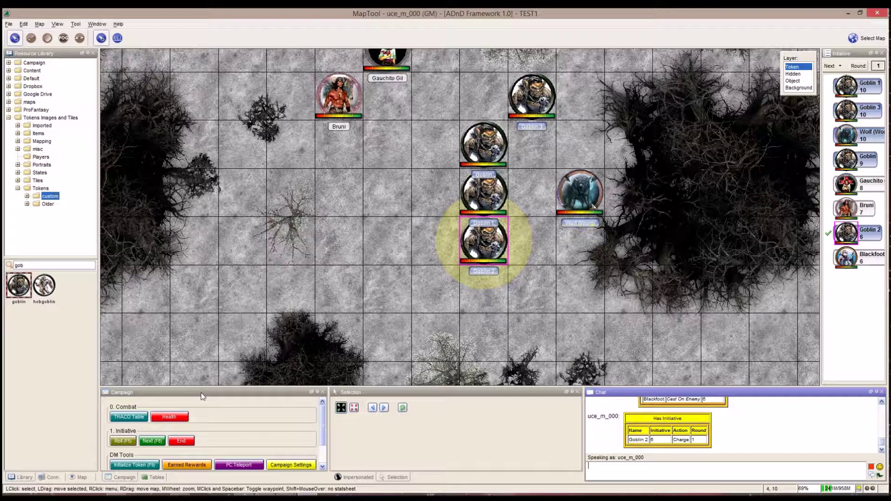
- Cycle initiative through the remaining combatants of round 1 and proceed to a new round
click(153, 442)
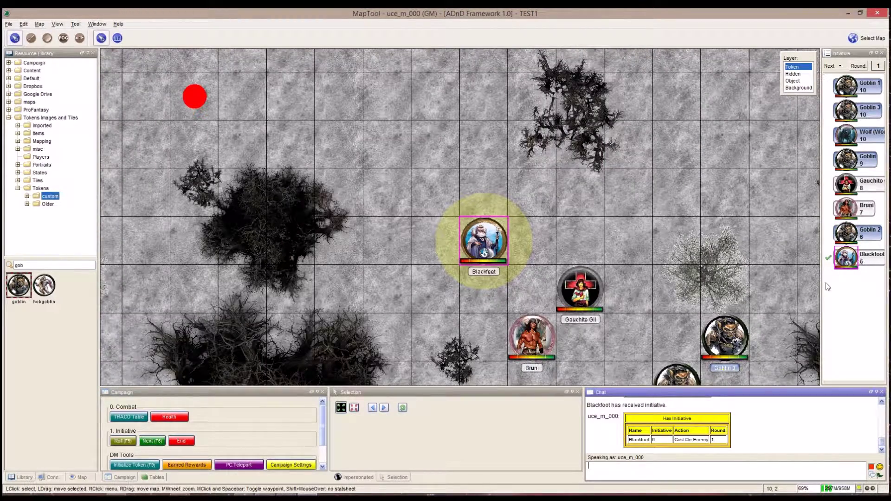
mouse_move(555, 332)
click(154, 441)
click(153, 441)
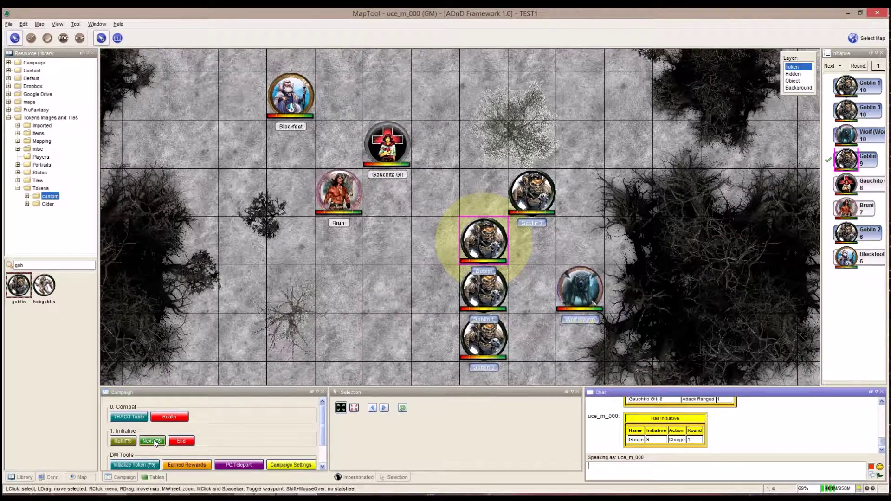
click(153, 441)
click(153, 441)
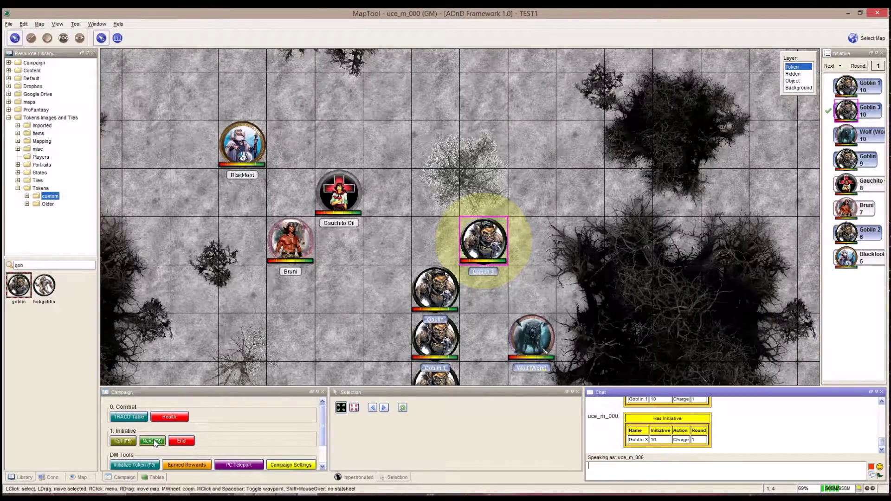
click(154, 441)
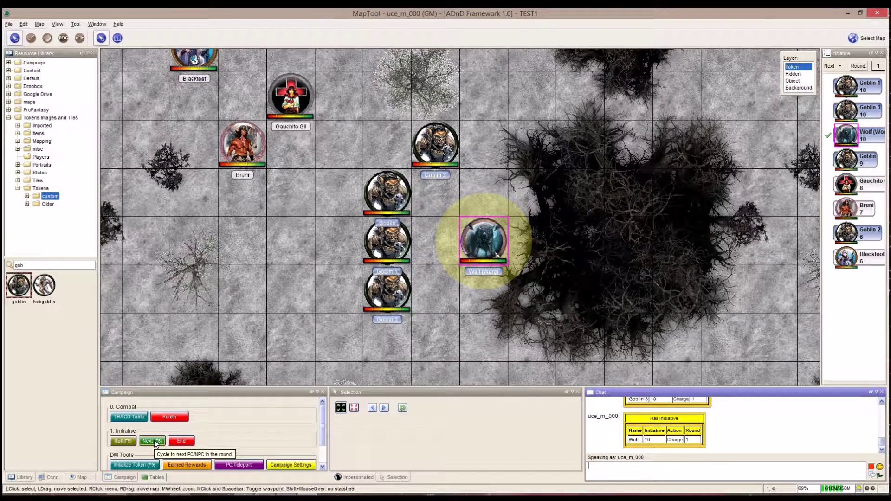
click(153, 441)
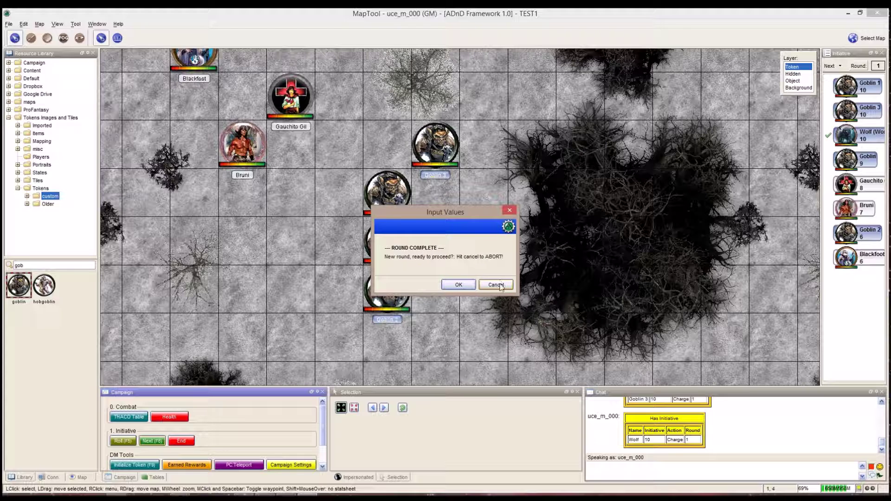
click(459, 285)
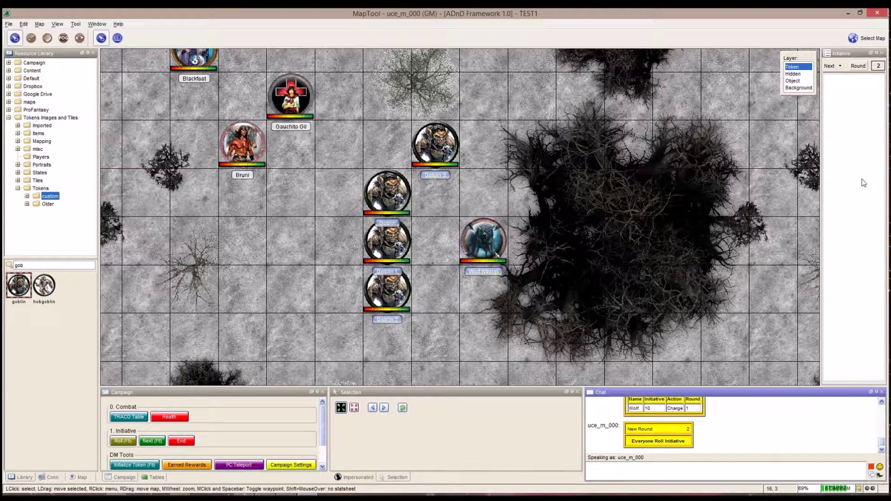
- Roll round 2 initiative for all four goblins together, using the Attack Melee action with no modifier
drag(367, 94, 454, 348)
click(121, 441)
click(483, 293)
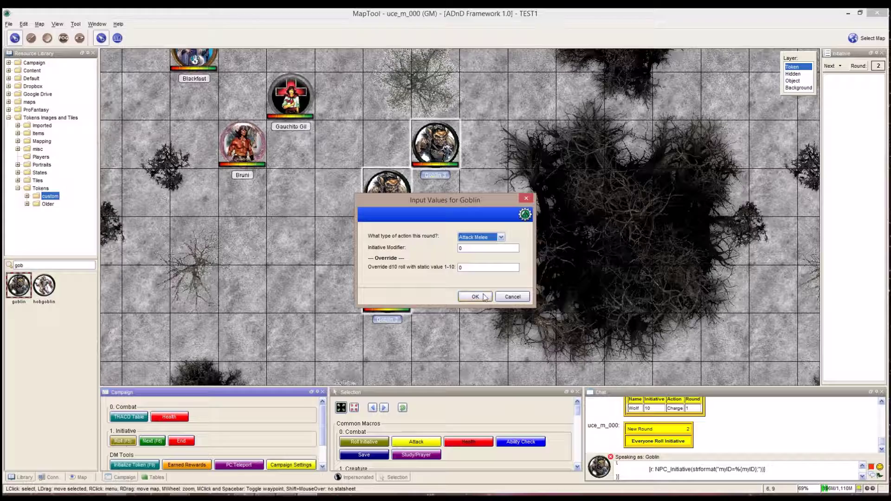
click(483, 294)
click(483, 294)
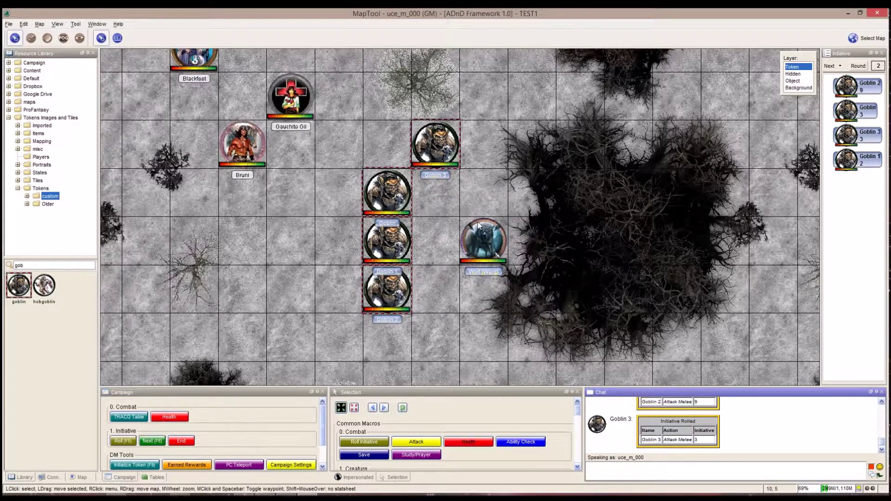
- Roll round 2 initiative for the Wolf (Worg) token with the Attack Melee action
click(483, 243)
click(122, 441)
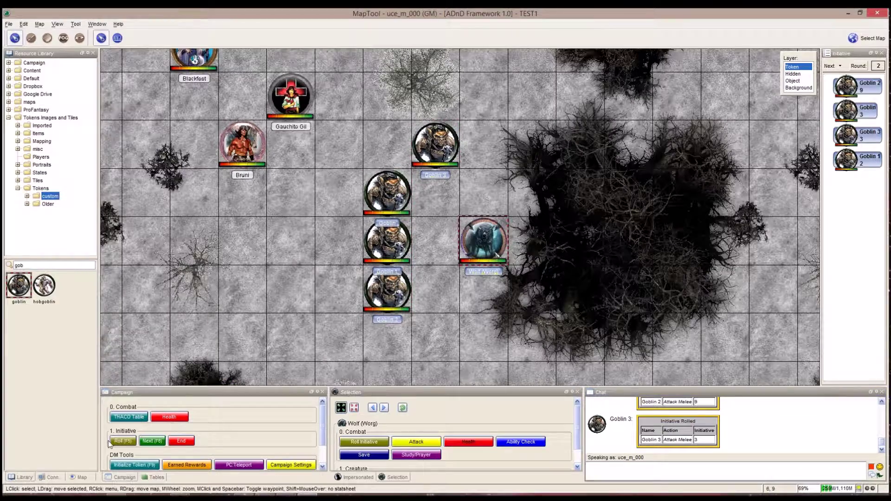
click(475, 297)
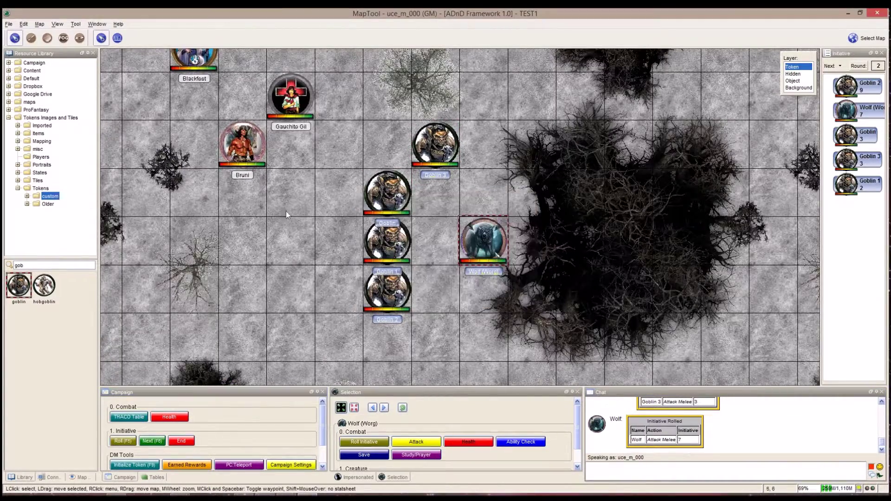
- Roll round 2 initiative for Bruni, Gauchito Gil and Blackfoot together, using Attack Melee for each
drag(286, 210, 409, 262)
drag(262, 58, 456, 230)
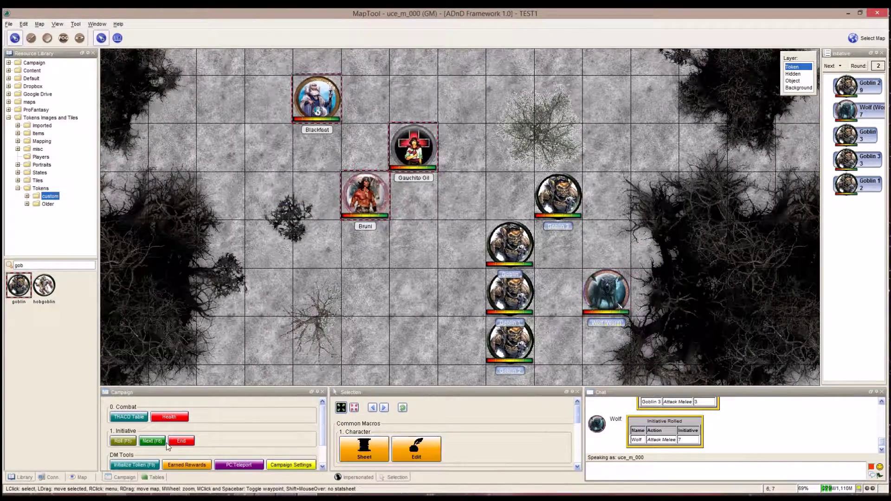
key(F5)
key(Return)
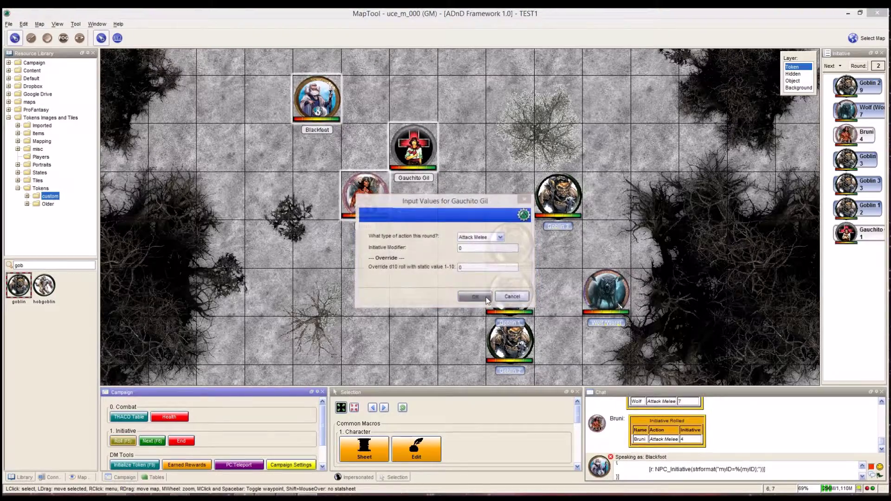
key(Return)
key(Return)
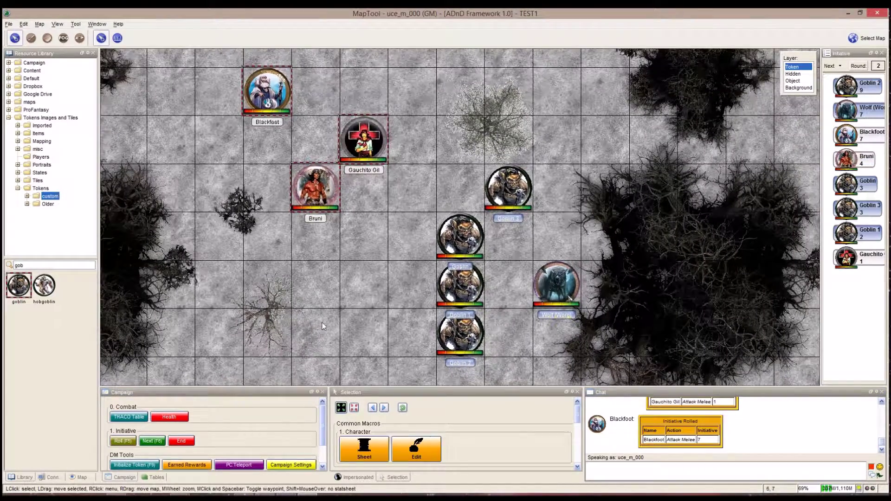
- Give the first combatant of round 2 its turn, end the encounter's initiative and clear the token selection
click(151, 446)
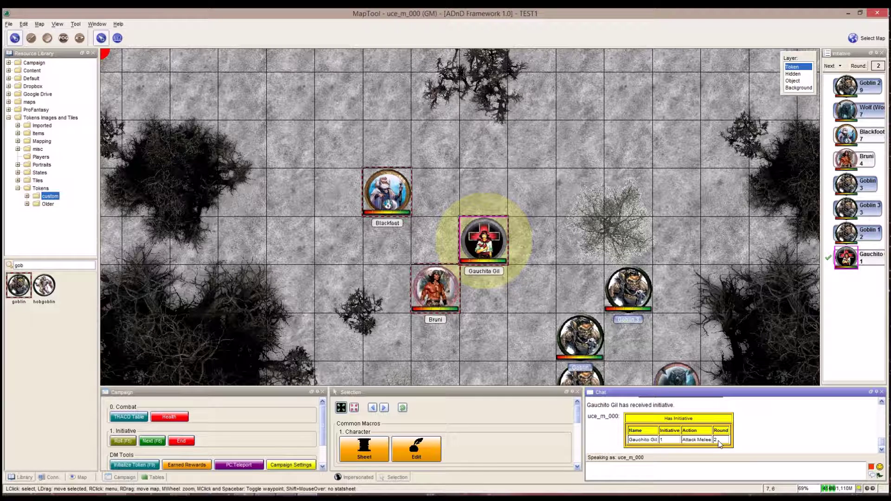
scroll(472, 313, down, 2)
drag(471, 314, 378, 227)
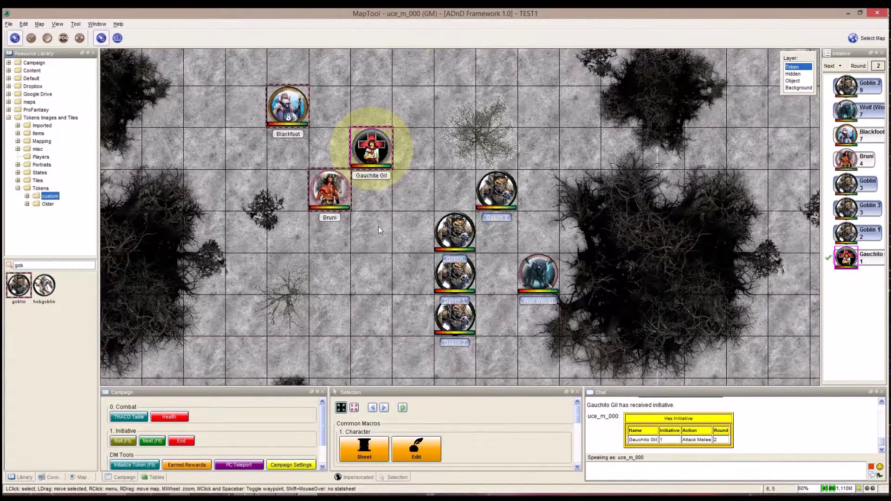
click(182, 441)
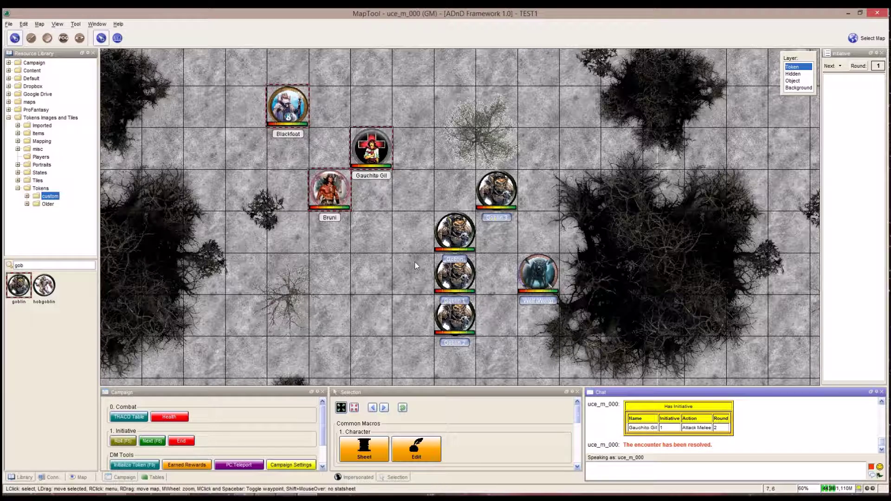
click(400, 261)
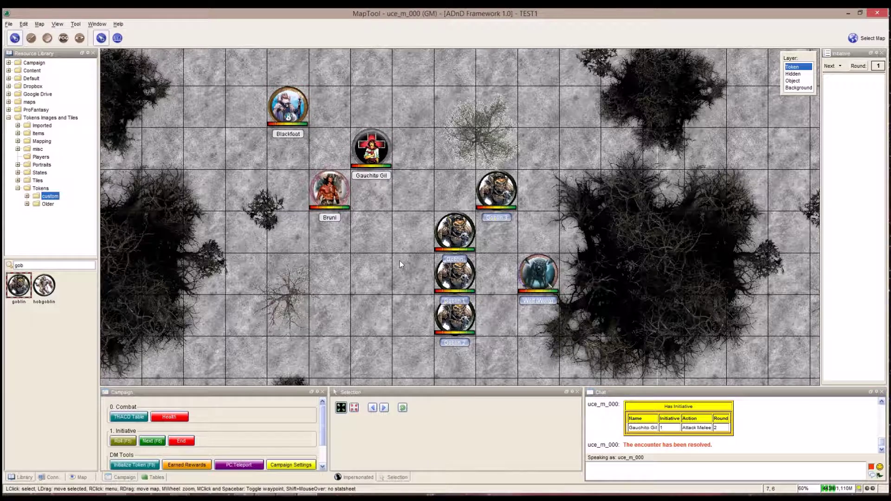
- Open Blackfoot's character sheet, place it beside the tokens on the map and show its combat section
click(291, 107)
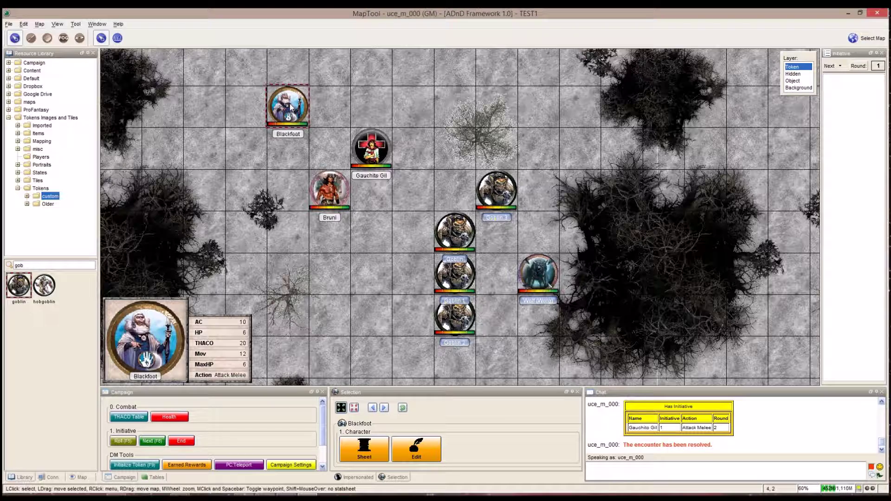
click(364, 447)
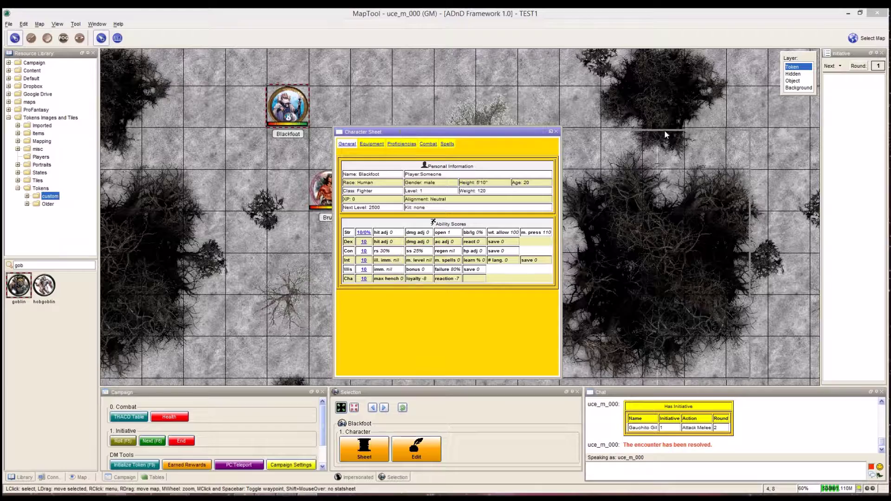
drag(702, 131, 703, 133)
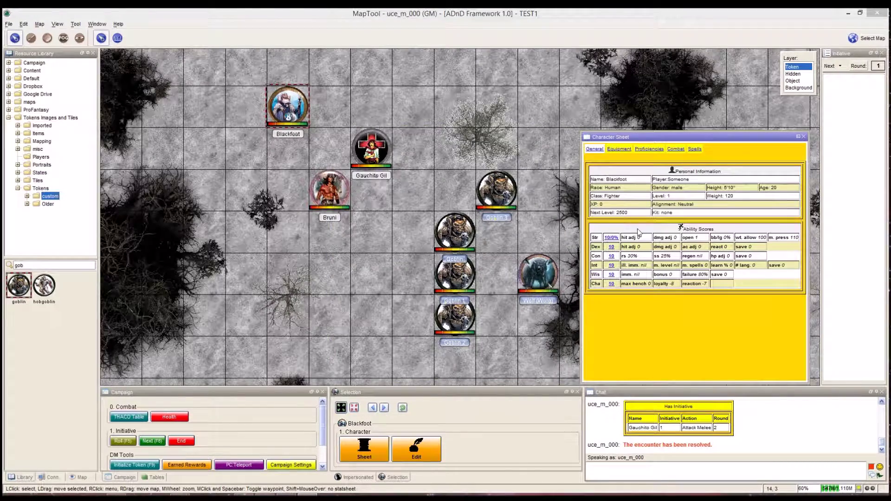
click(677, 150)
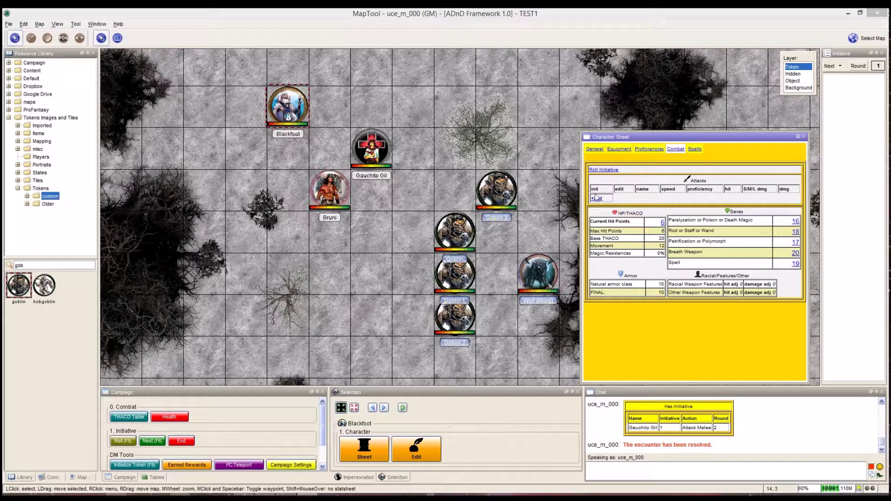
- Add an attack named staff to Blackfoot's character sheet with no weapon source, keeping the default 1d4 damage values
click(604, 170)
click(475, 286)
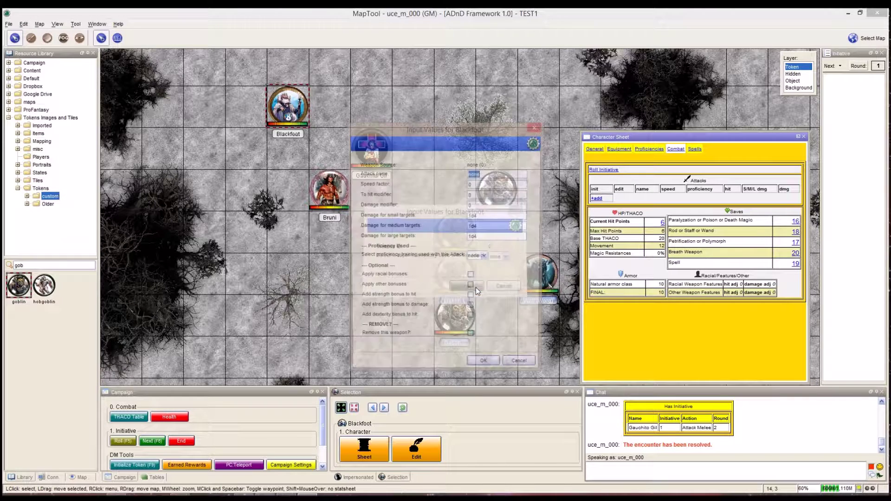
text(staff)
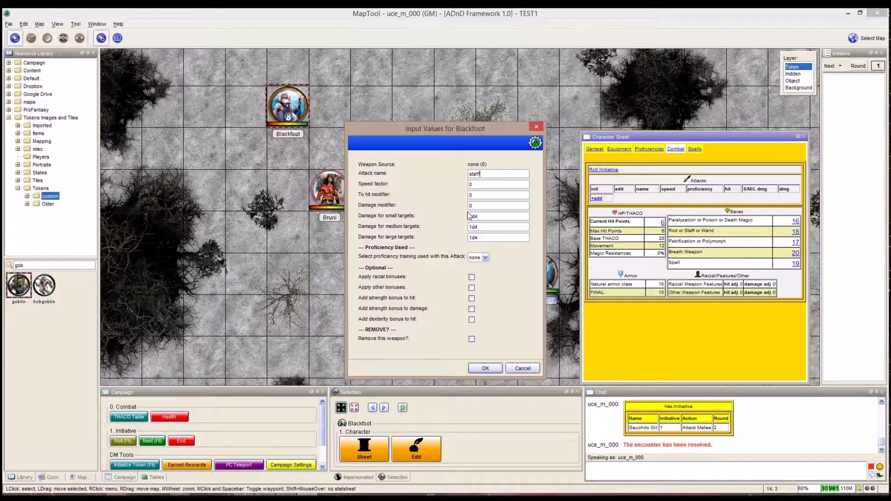
key(Return)
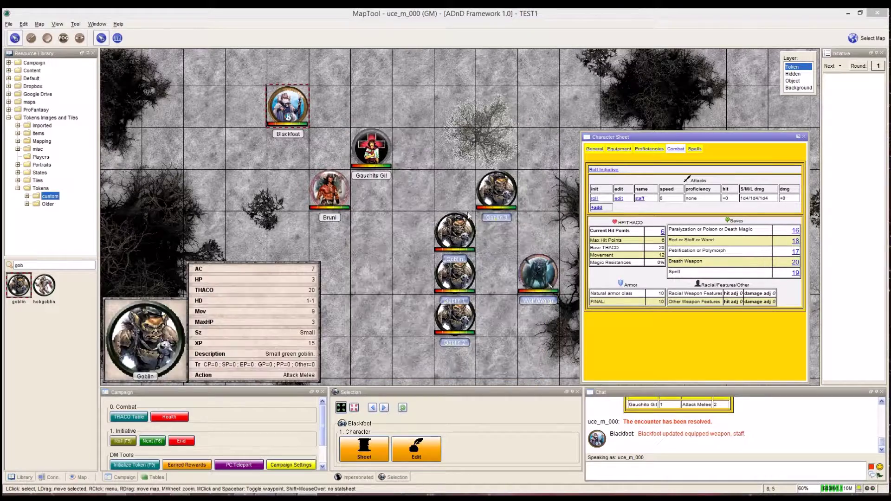
- Roll initiative for Blackfoot's staff attack from the character sheet
click(593, 199)
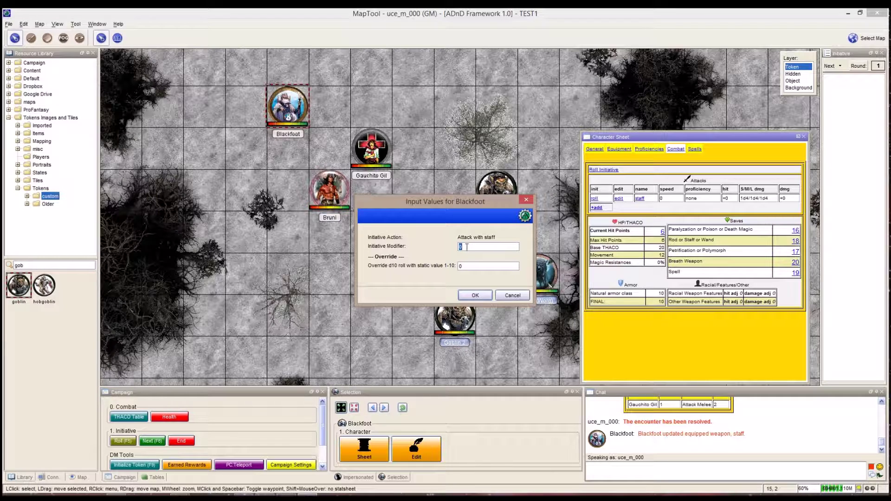
drag(467, 247, 456, 246)
click(474, 295)
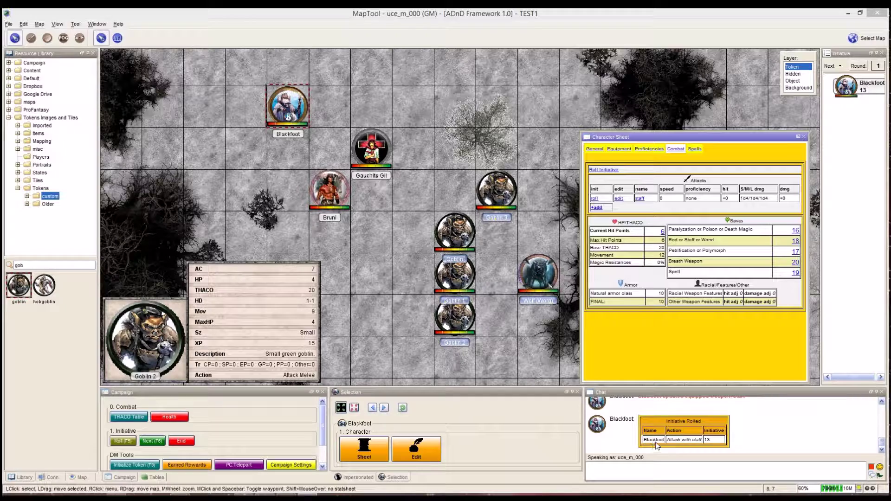
mouse_move(711, 445)
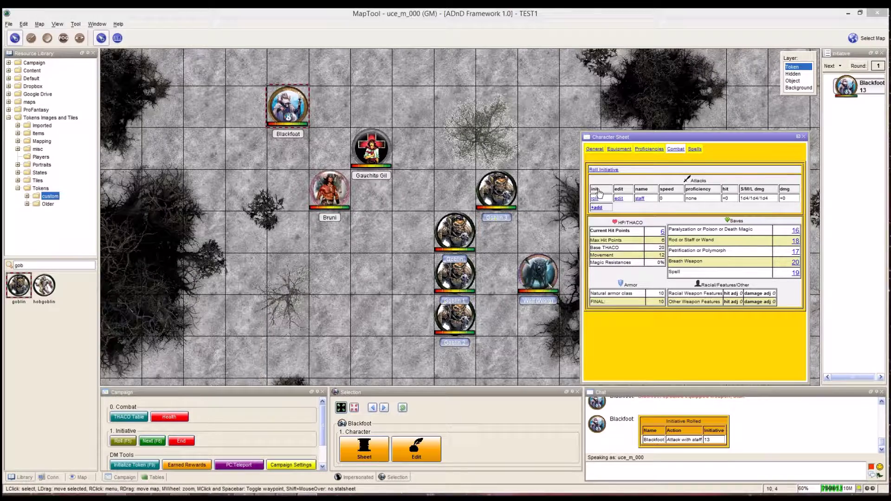
- Roll Blackfoot's general initiative from the character sheet with the Flee action and close the sheet
click(609, 170)
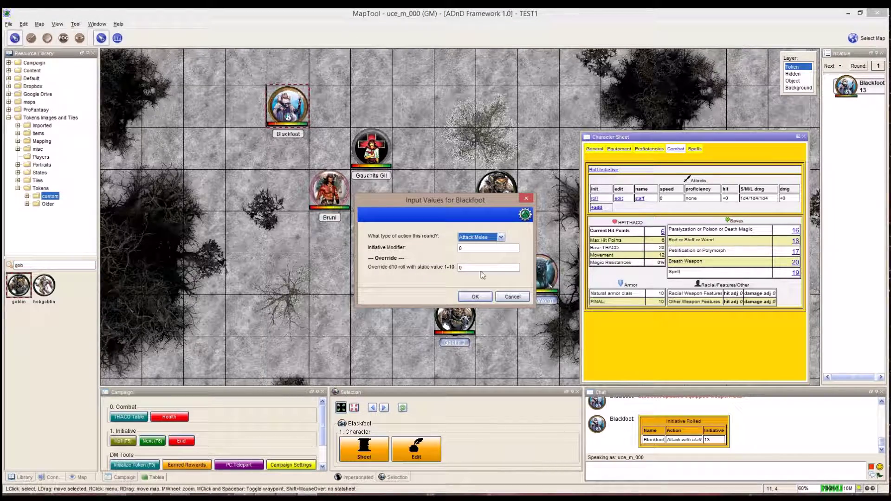
click(502, 238)
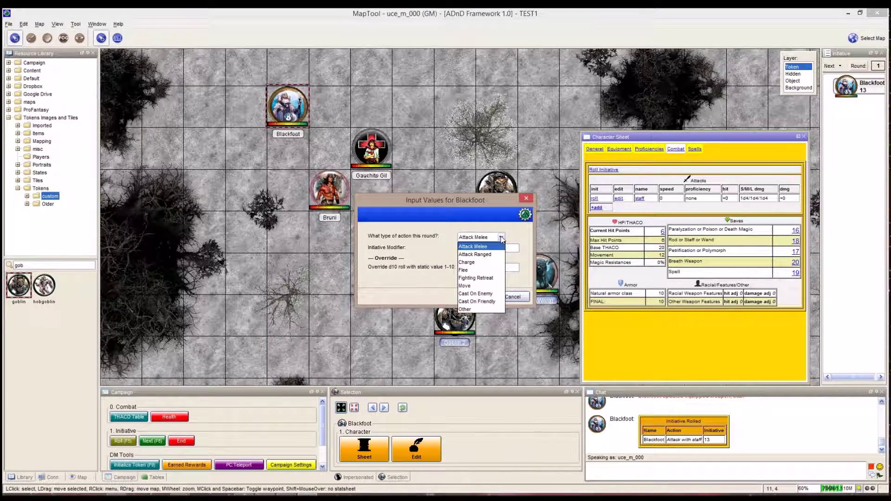
click(473, 270)
click(474, 297)
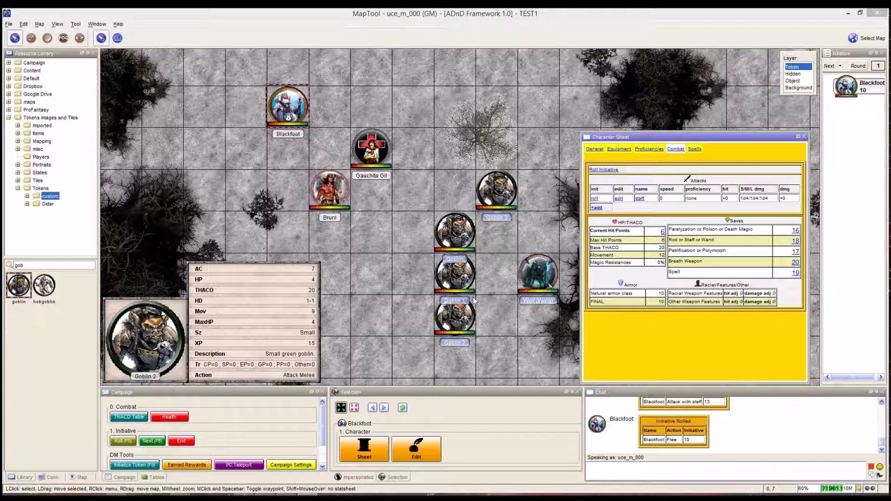
click(804, 138)
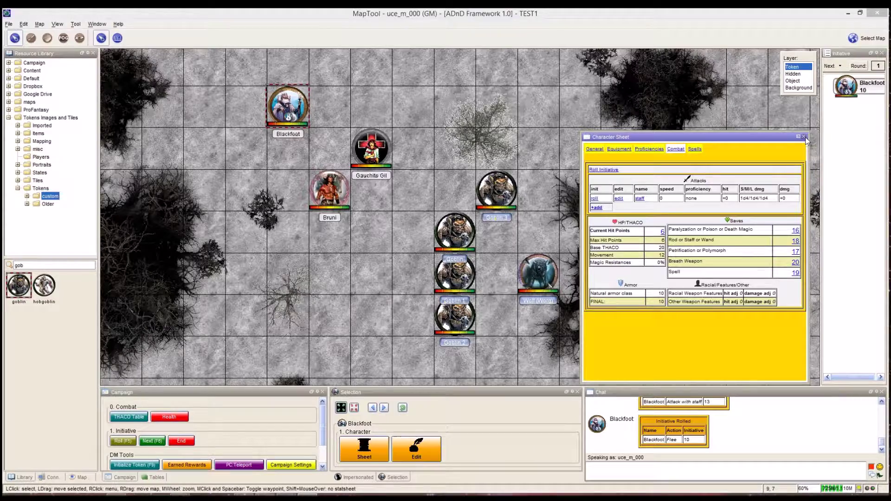